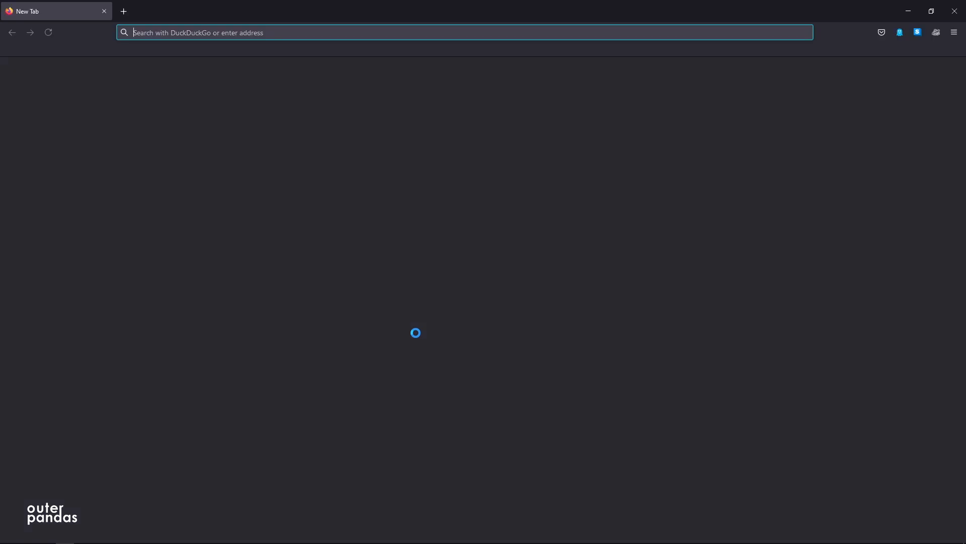
- Open the VirtualBox downloads page at virtualbox.org/wiki/Downloads
{"action": "type", "text": "virtua"}
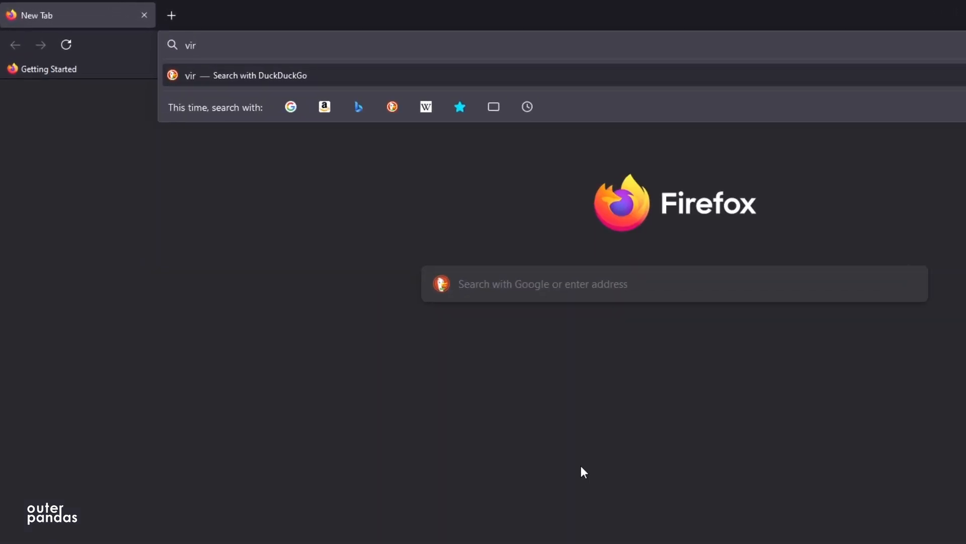
{"action": "type", "text": "lbox.or"}
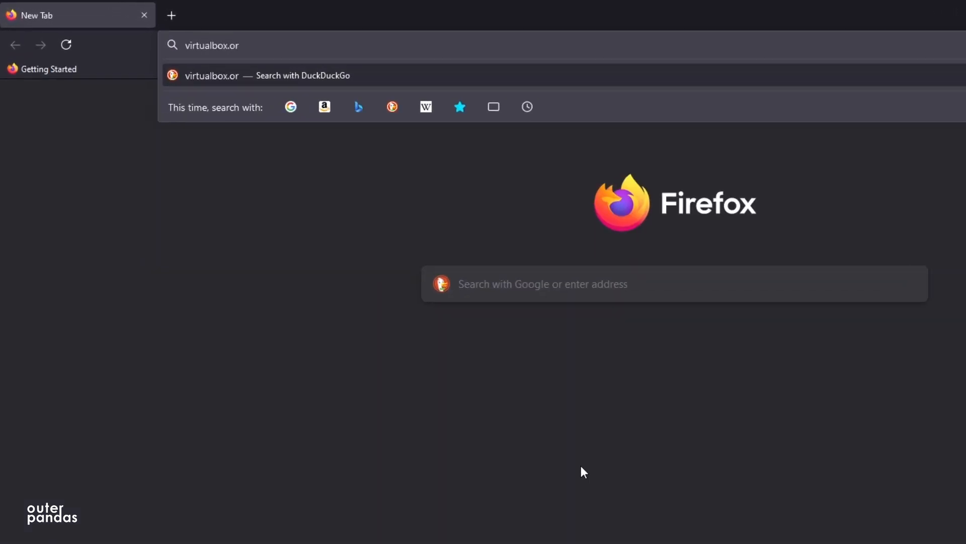
{"action": "type", "text": "g/wiki"}
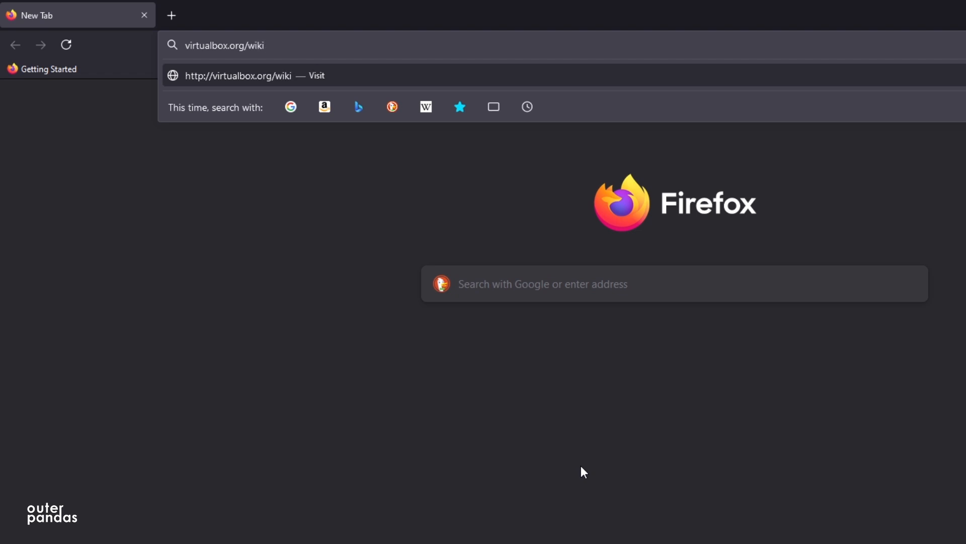
{"action": "type", "text": "/Downloads"}
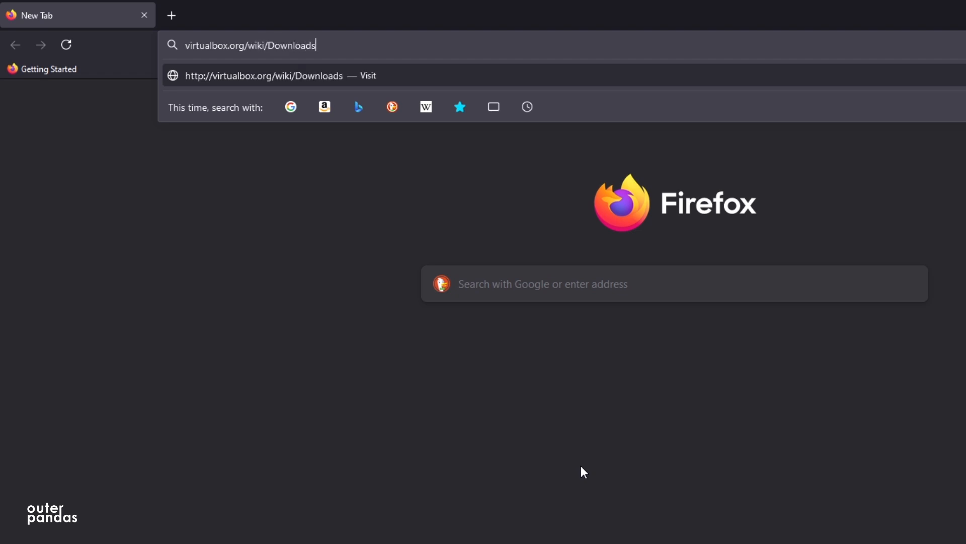
{"action": "key", "text": "Return"}
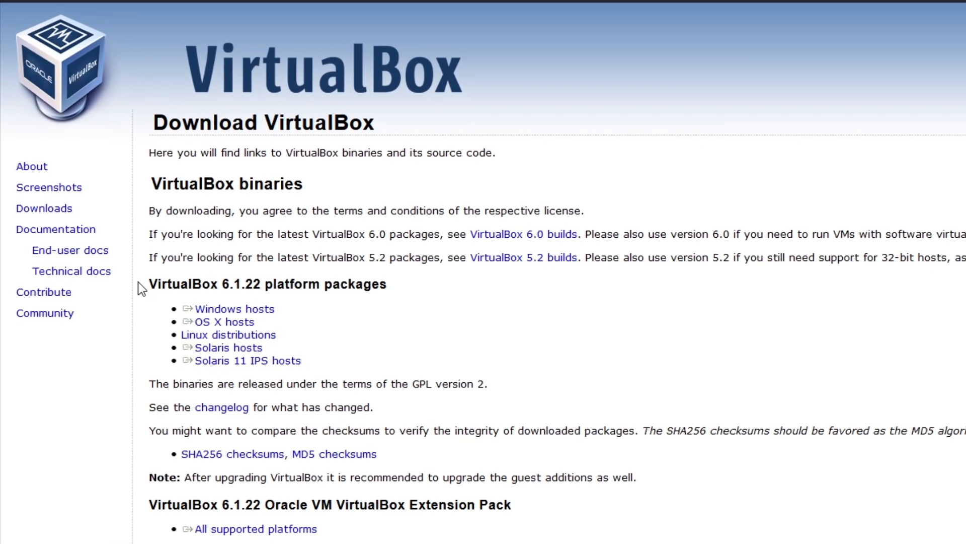
- Download the VirtualBox 6.1.22 installer for Windows hosts and save the matching Extension Pack for all supported platforms
{"action": "left_click_drag", "start_coordinate": [119, 305], "coordinate": [271, 319]}
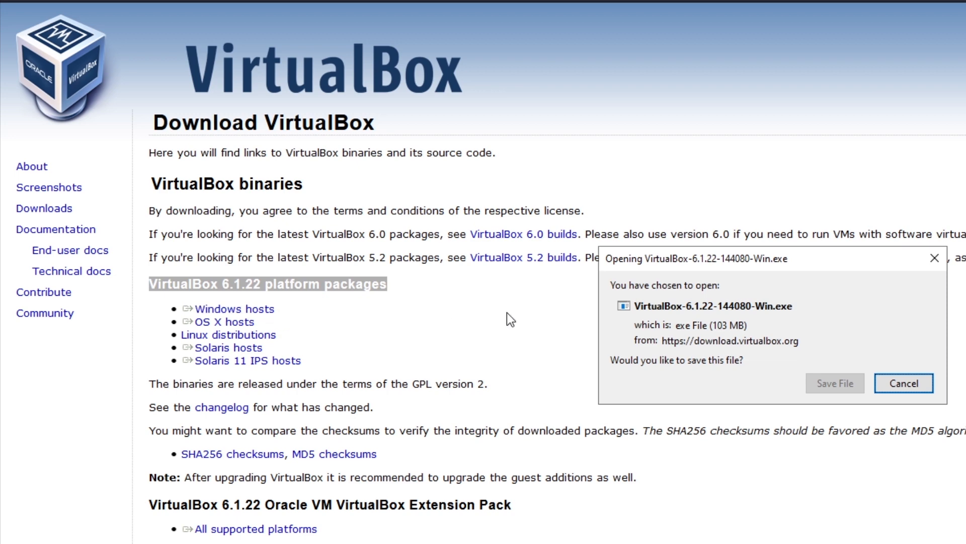
{"action": "left_click", "coordinate": [834, 385]}
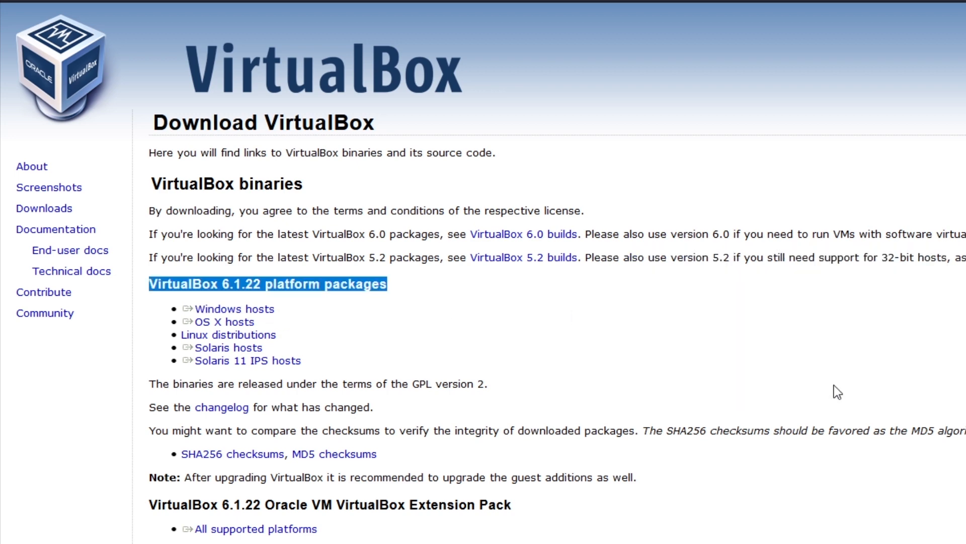
{"action": "scroll", "coordinate": [838, 391], "scroll_direction": "down", "scroll_amount": 3}
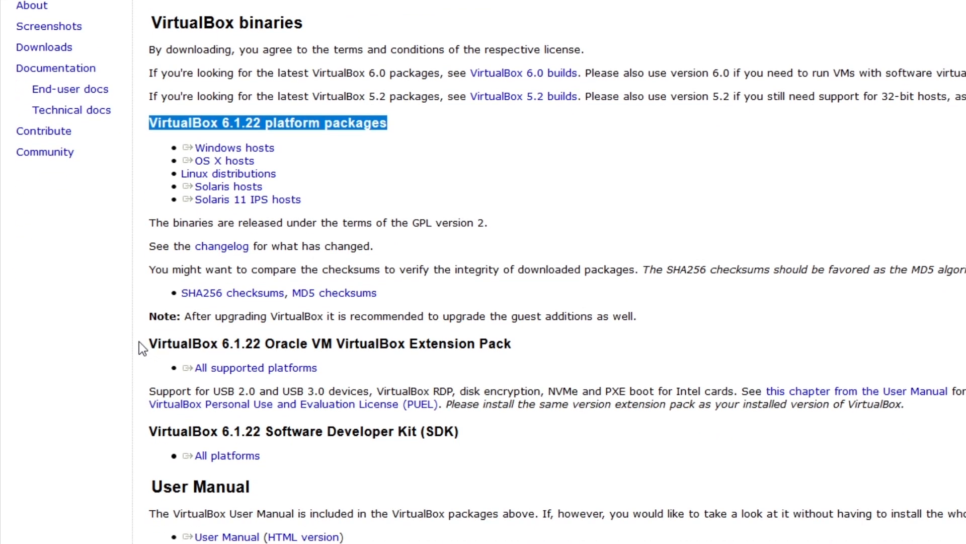
{"action": "left_click_drag", "start_coordinate": [139, 344], "coordinate": [257, 372]}
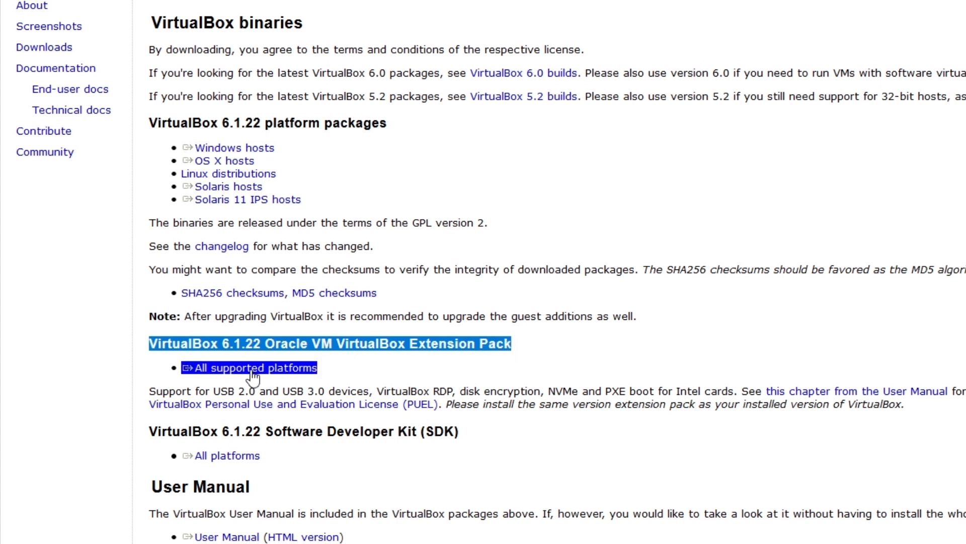
{"action": "left_click", "coordinate": [253, 372]}
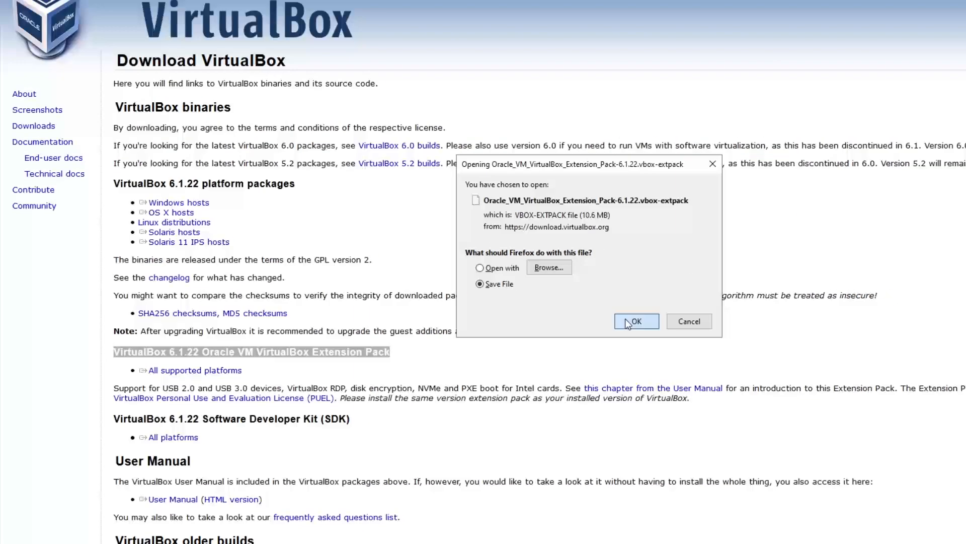
{"action": "left_click", "coordinate": [812, 303]}
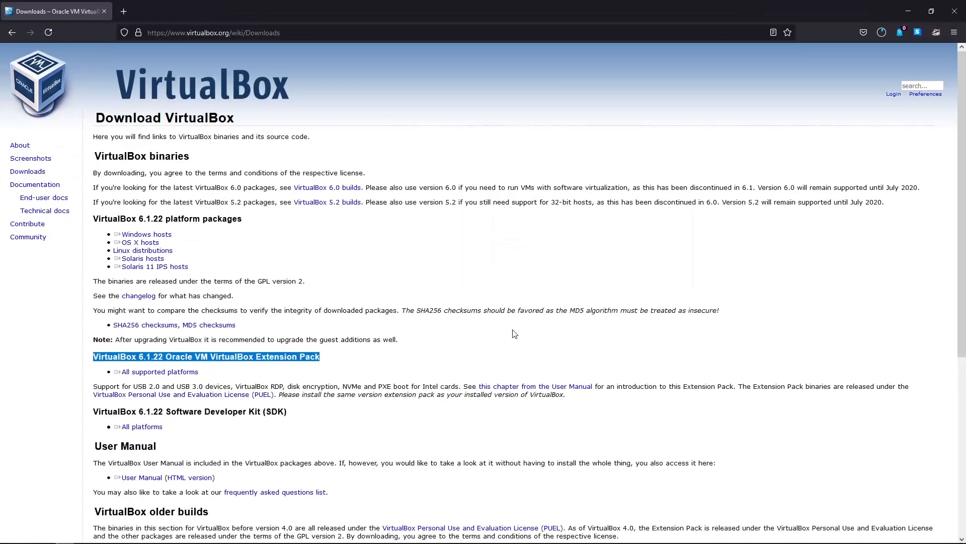
- Switch to File Explorer and launch the VirtualBox-6.1.22-144080-Win installer from the Downloads folder
{"action": "left_click", "coordinate": [908, 11]}
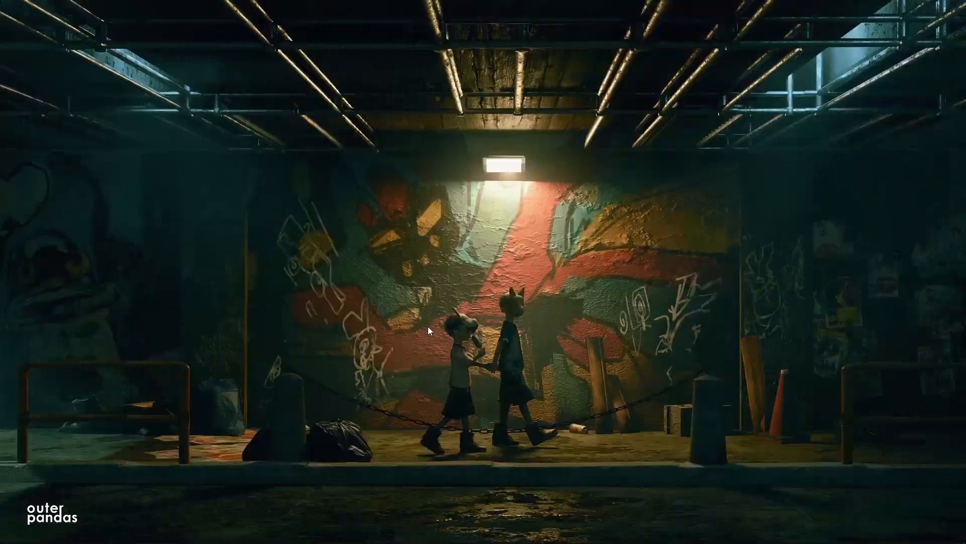
{"action": "key", "text": "super+e"}
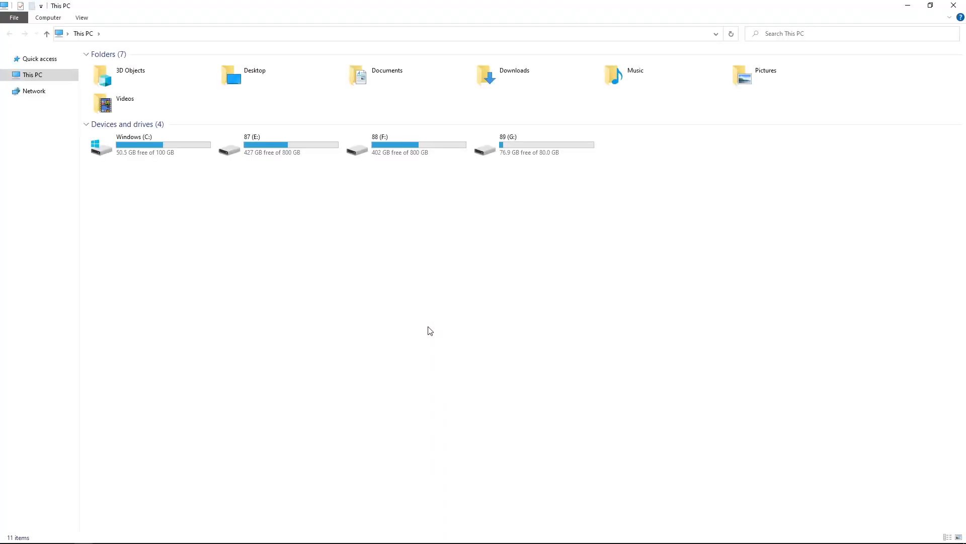
{"action": "double_click", "coordinate": [516, 88]}
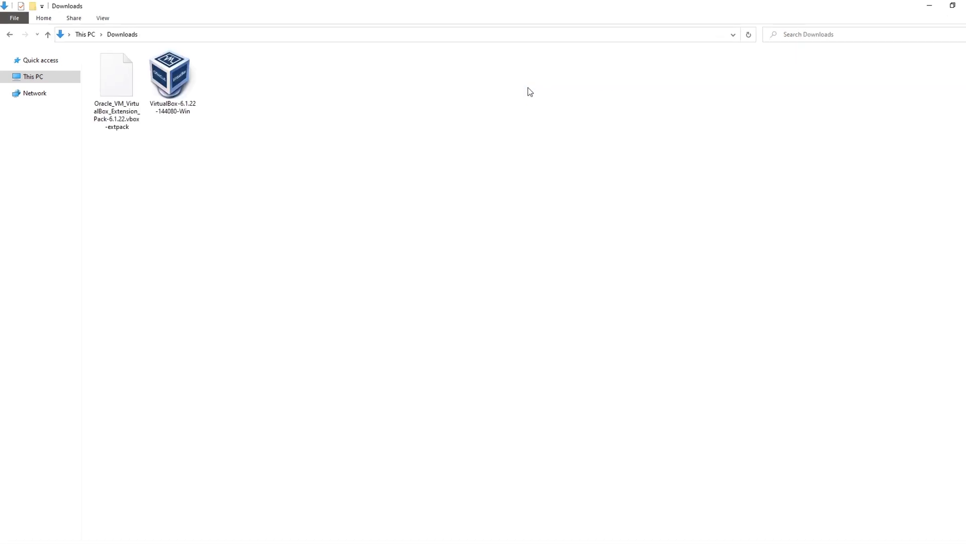
{"action": "double_click", "coordinate": [248, 105]}
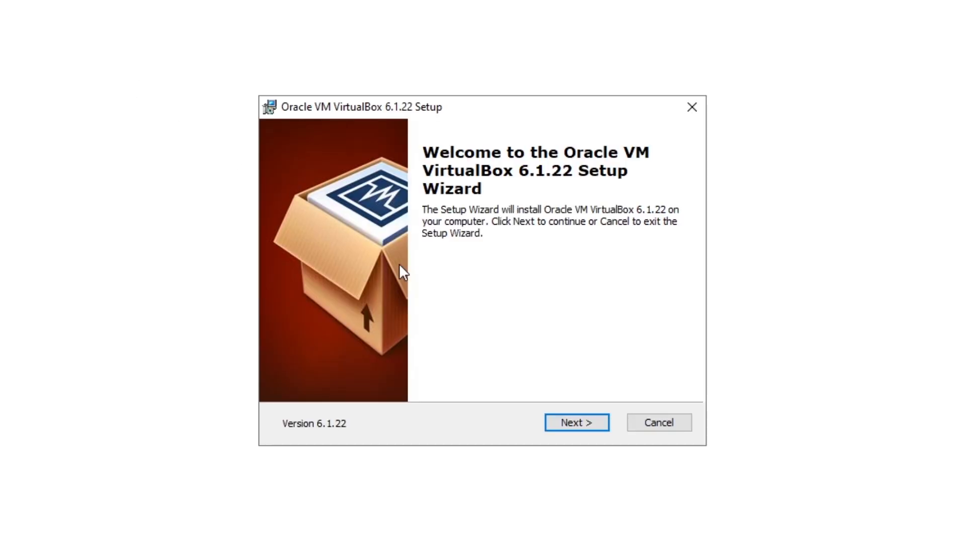
- Install VirtualBox 6.1.22 with the default features and location, accepting the network interface reset, and start it after installation
{"action": "left_click", "coordinate": [582, 423]}
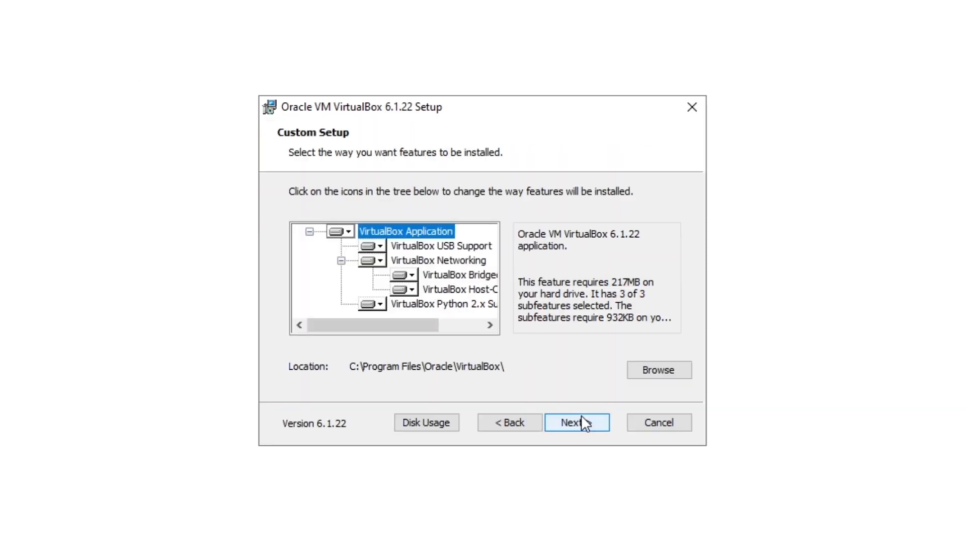
{"action": "left_click", "coordinate": [582, 423]}
{"action": "left_click", "coordinate": [582, 423]}
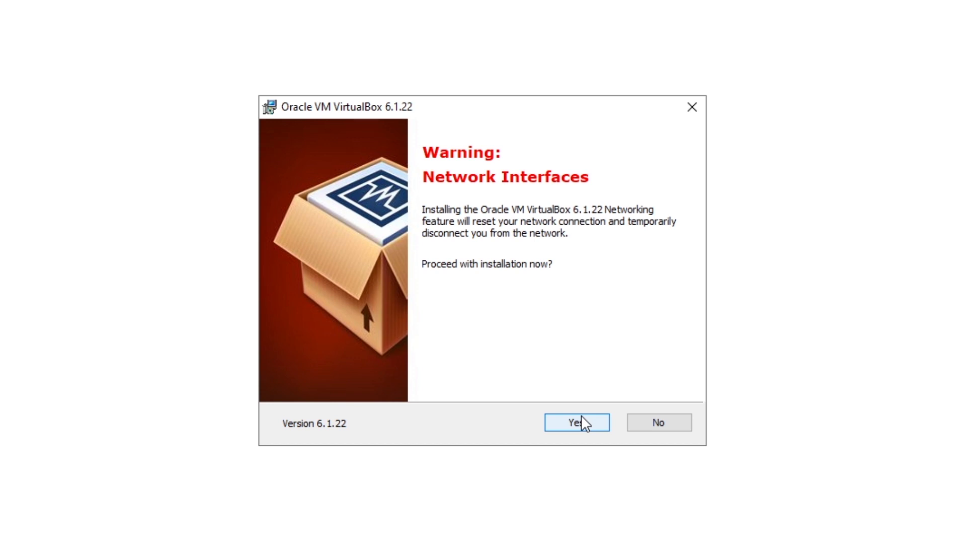
{"action": "left_click", "coordinate": [582, 423]}
{"action": "left_click", "coordinate": [582, 423]}
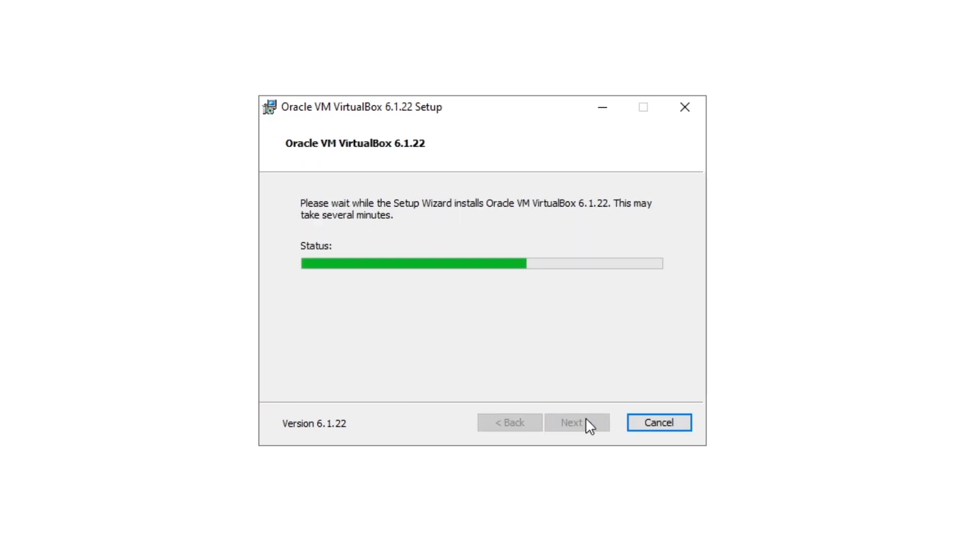
{"action": "left_click", "coordinate": [568, 281]}
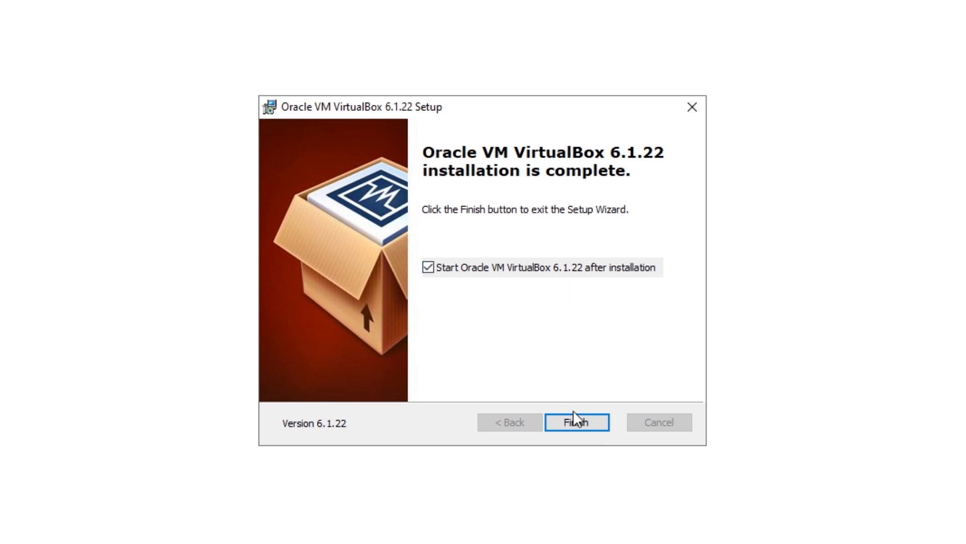
{"action": "left_click", "coordinate": [583, 426]}
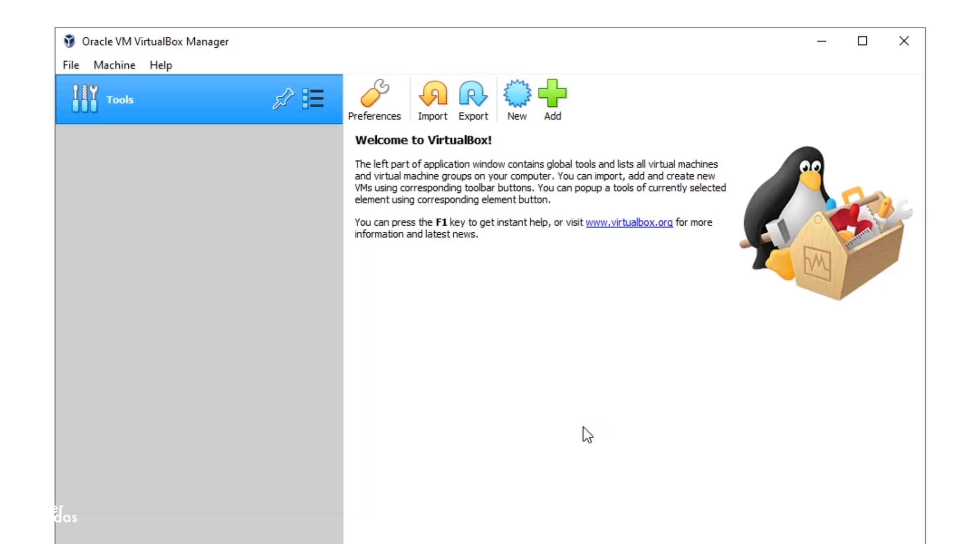
- Add the Oracle_VM_VirtualBox_Extension_Pack-6.1.22 file from Downloads as an extension package in the VirtualBox preferences
{"action": "key", "text": "alt"}
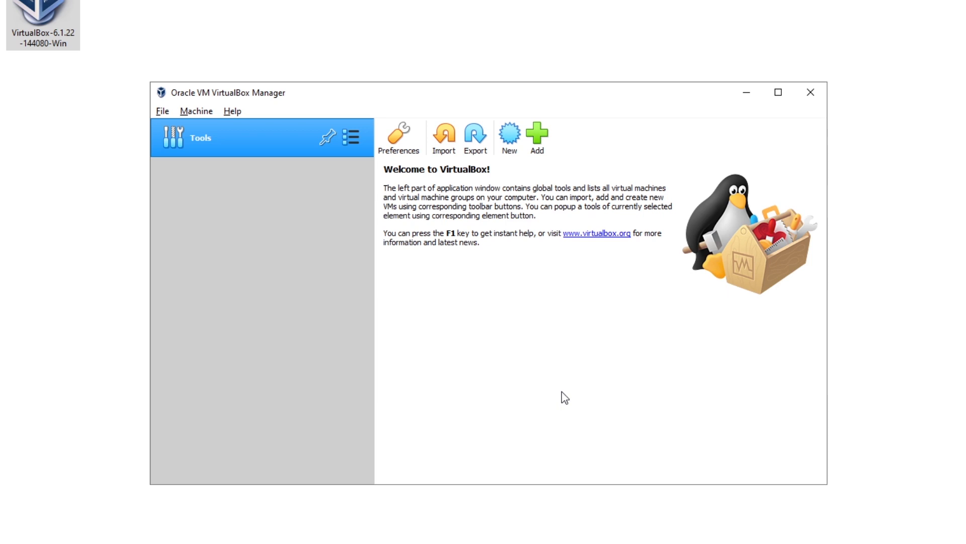
{"action": "left_click", "coordinate": [395, 150]}
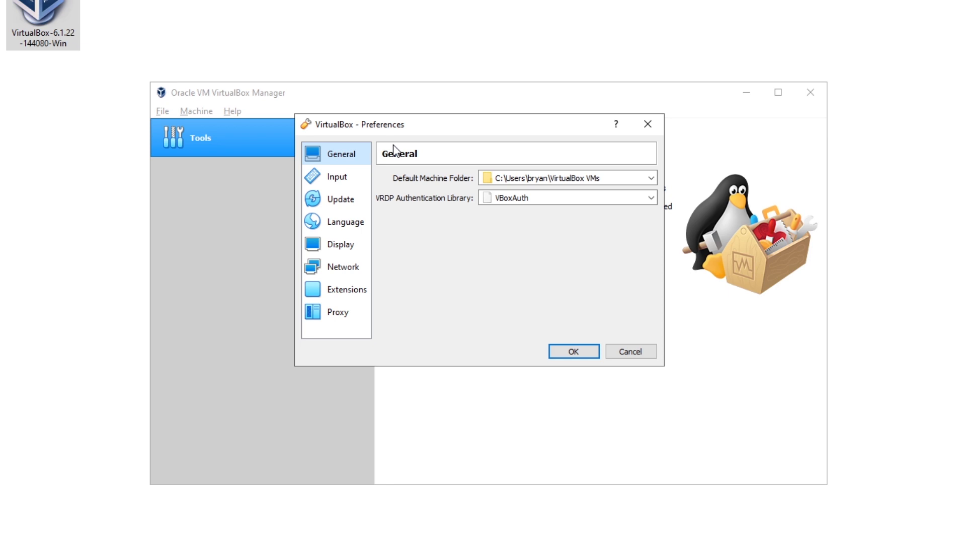
{"action": "left_click", "coordinate": [356, 289]}
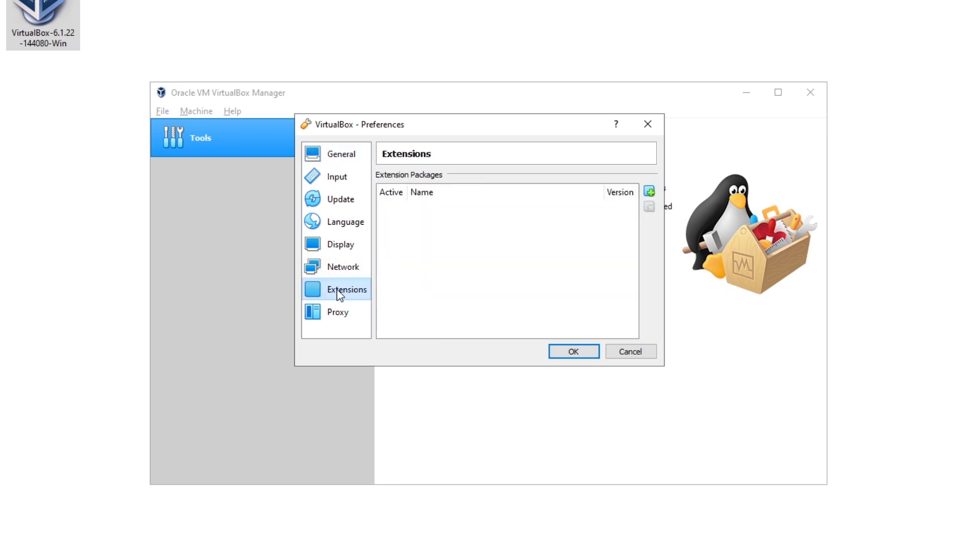
{"action": "left_click", "coordinate": [649, 192]}
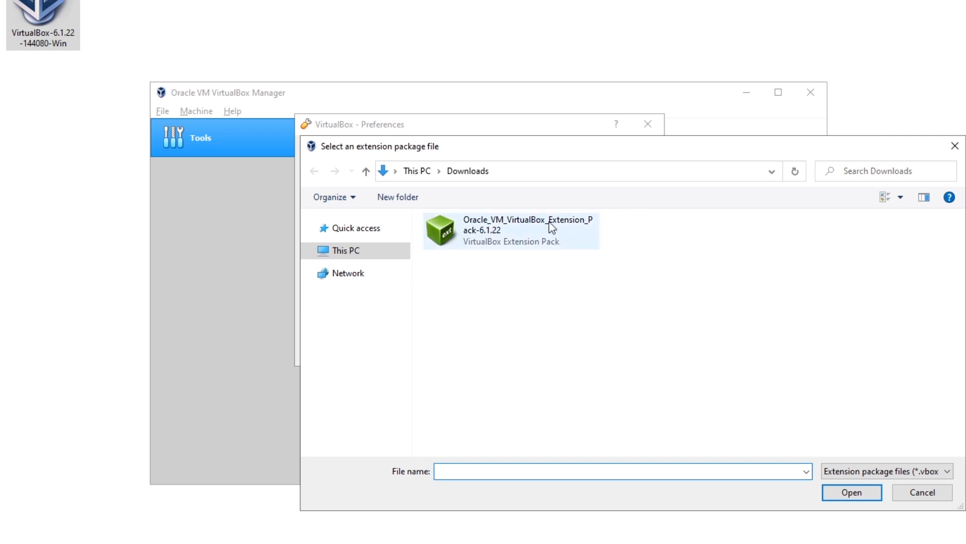
{"action": "left_click", "coordinate": [481, 227]}
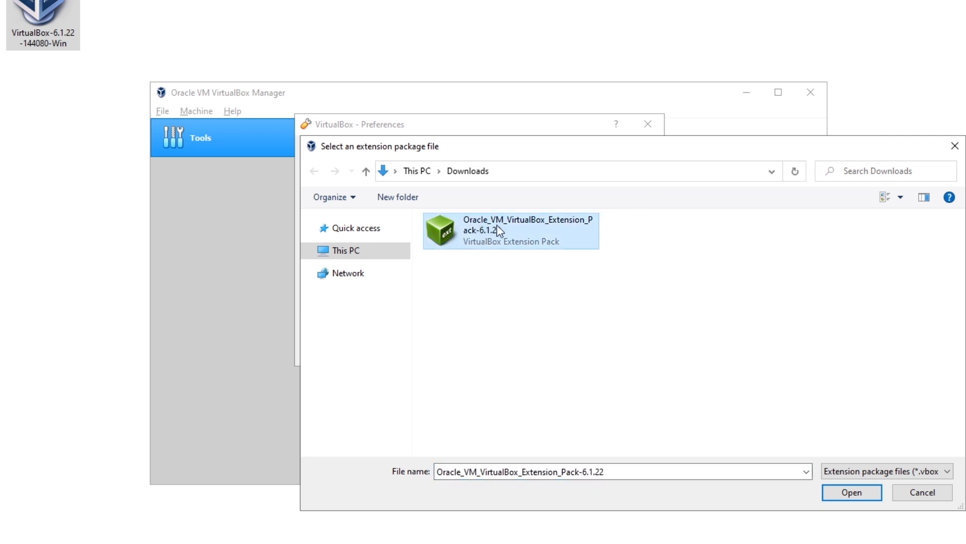
{"action": "double_click", "coordinate": [497, 225]}
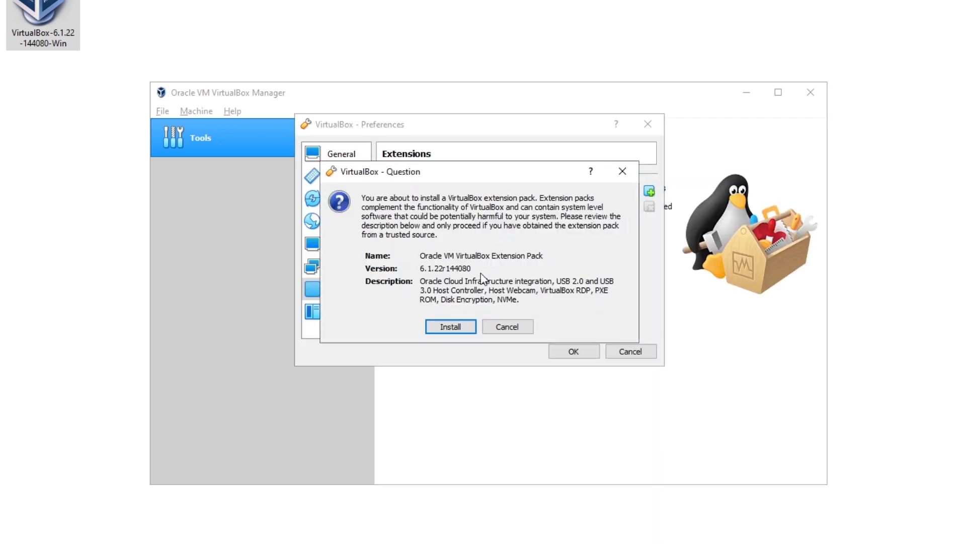
- Install the Oracle VM VirtualBox Extension Pack, agree to its full license, and close the preferences with the changes accepted
{"action": "left_click", "coordinate": [451, 327]}
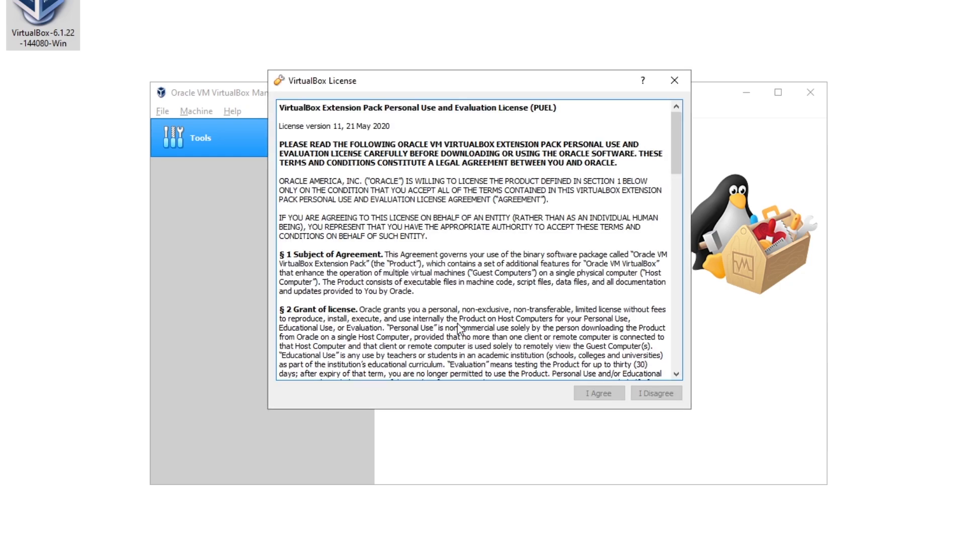
{"action": "left_click_drag", "start_coordinate": [675, 161], "coordinate": [675, 371]}
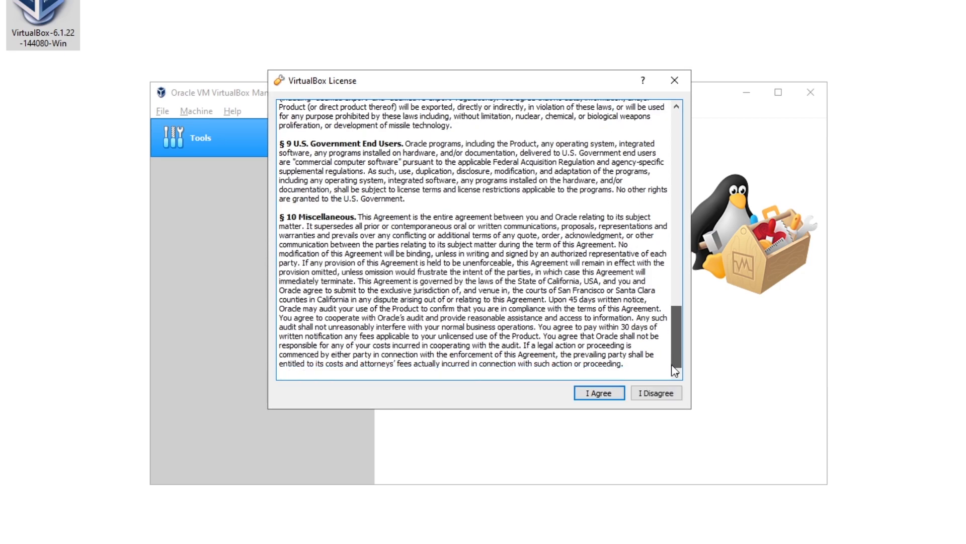
{"action": "left_click", "coordinate": [594, 394]}
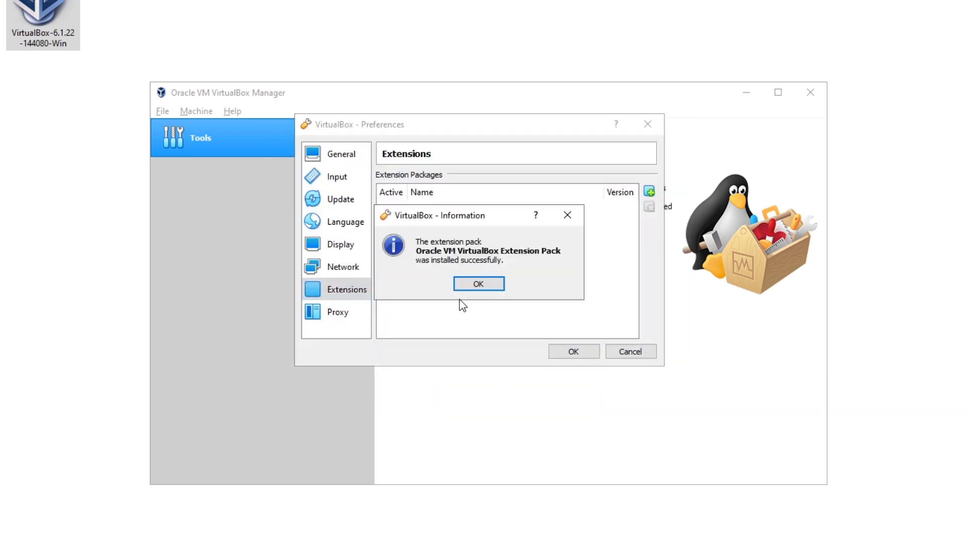
{"action": "left_click", "coordinate": [478, 283]}
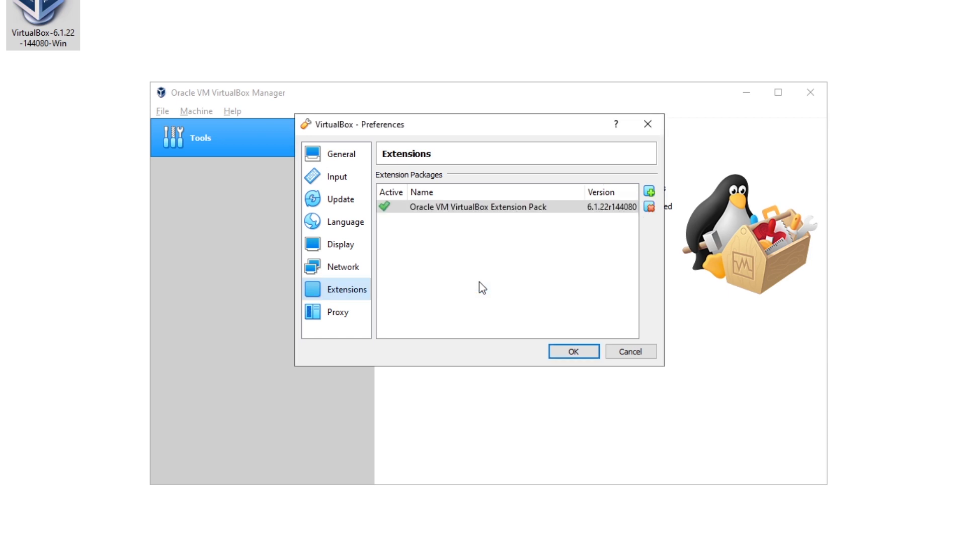
{"action": "left_click", "coordinate": [574, 351]}
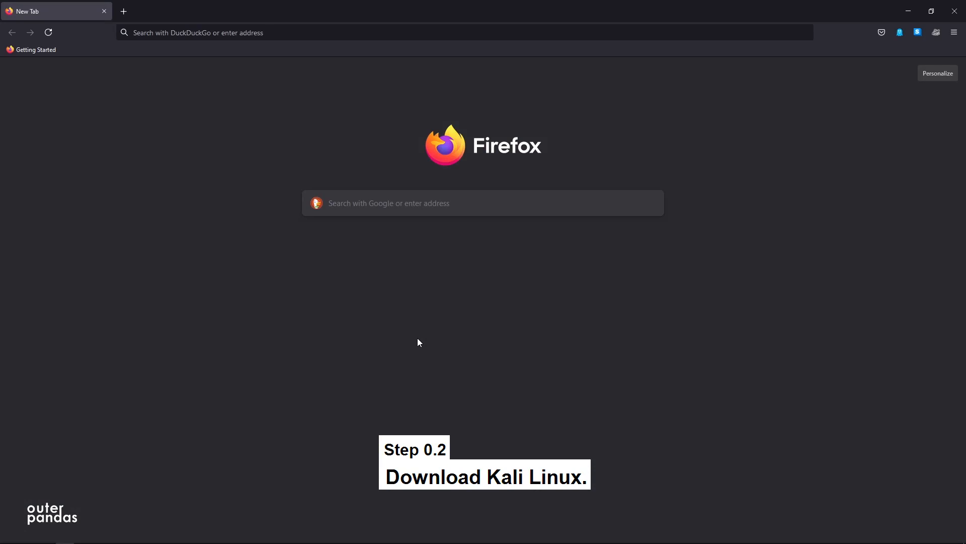
- Switch to Firefox and open the Kali Linux download page at kali.org/get-kali
{"action": "key", "text": "ctrl+l"}
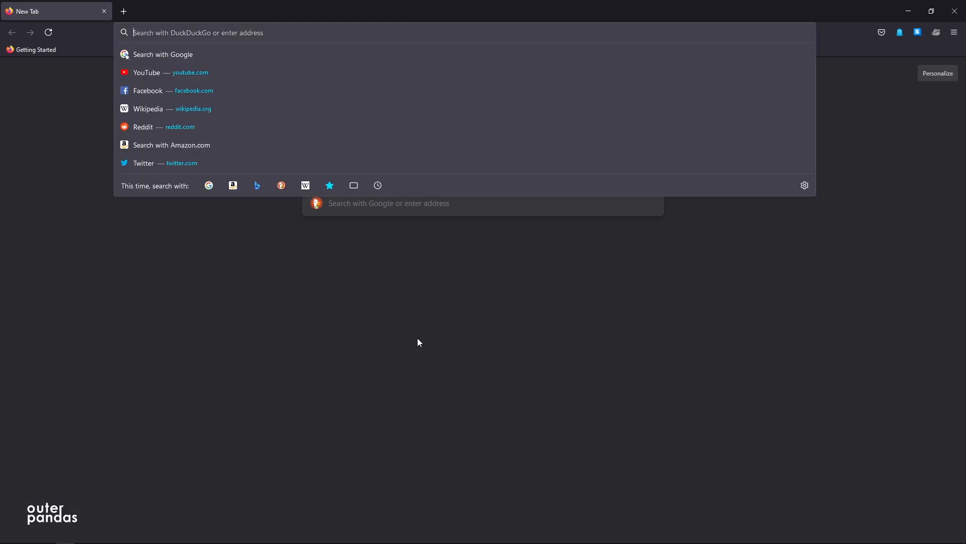
{"action": "type", "text": "kali."}
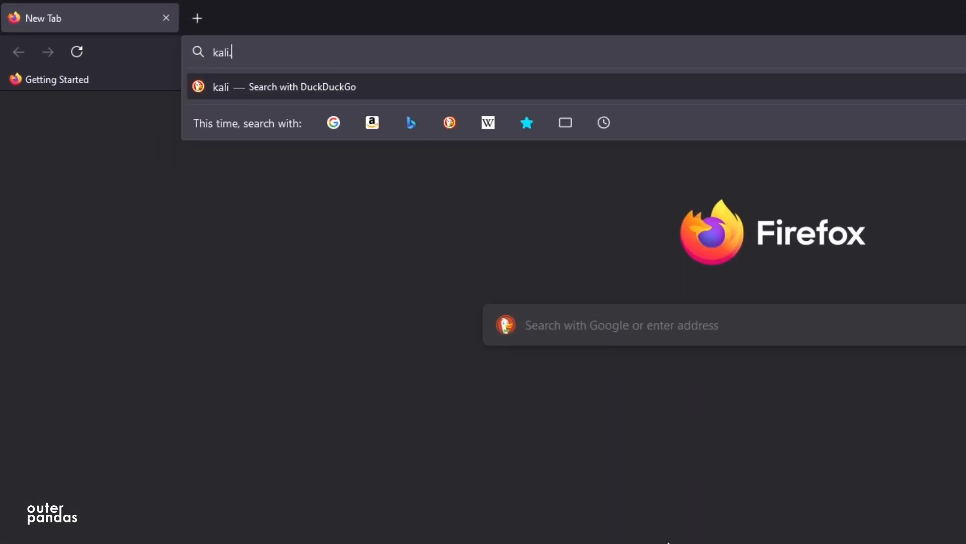
{"action": "type", "text": "org/get-kali"}
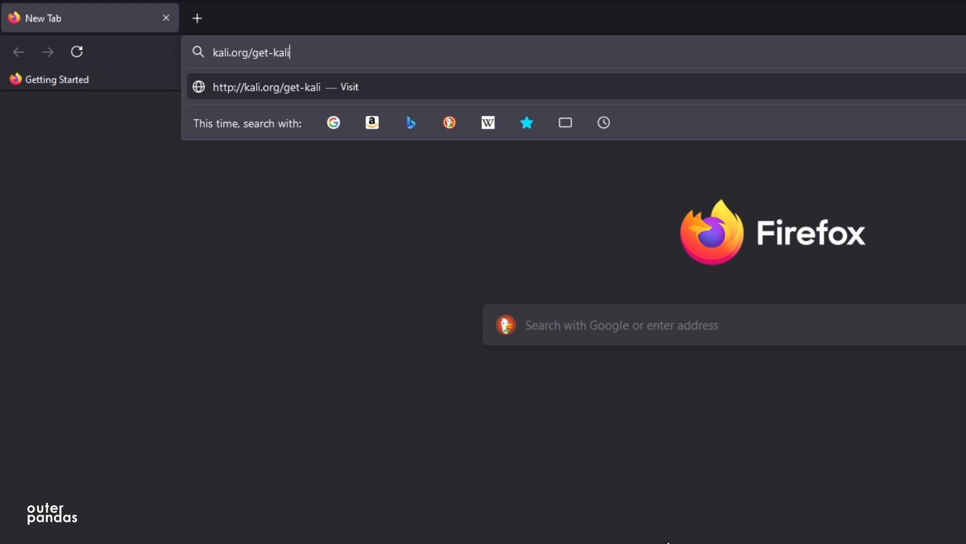
{"action": "key", "text": "Return"}
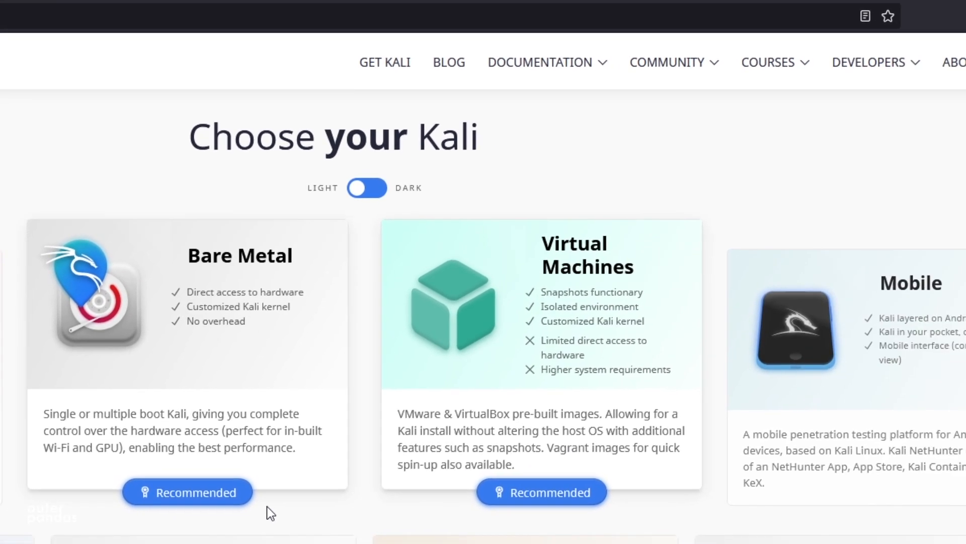
- Open Kali's Virtual Machines downloads and check the PC's architecture in PowerShell with systeminfo | find "System Type"
{"action": "left_click", "coordinate": [455, 296]}
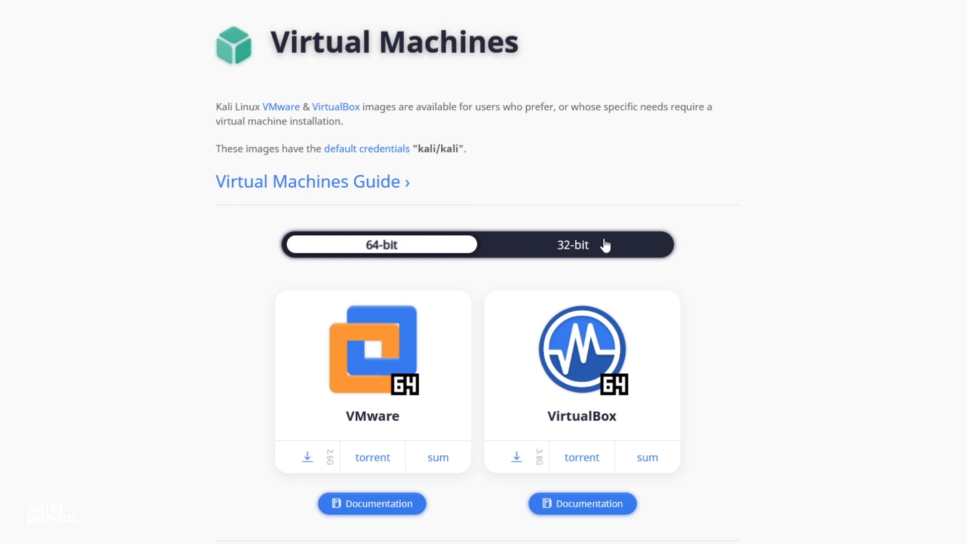
{"action": "key", "text": "super+r"}
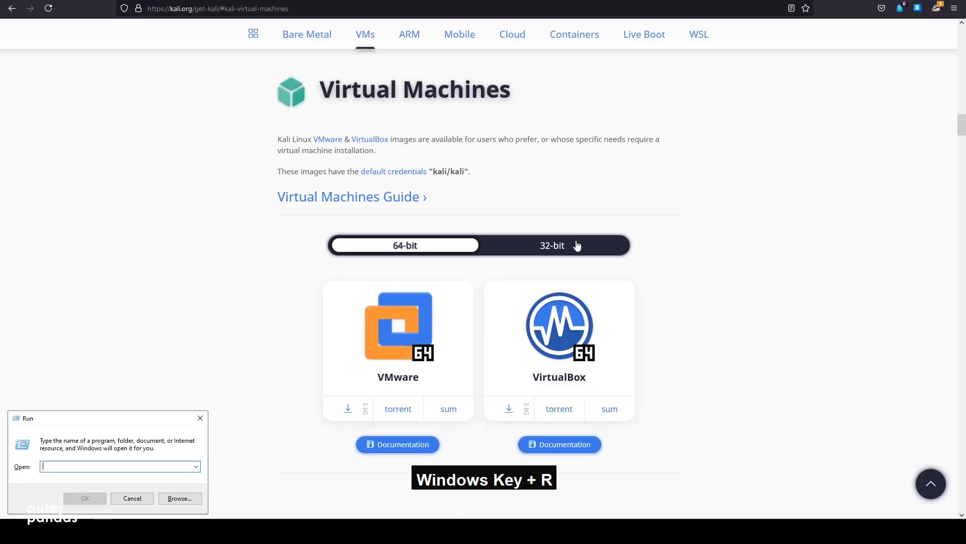
{"action": "type", "text": "po"}
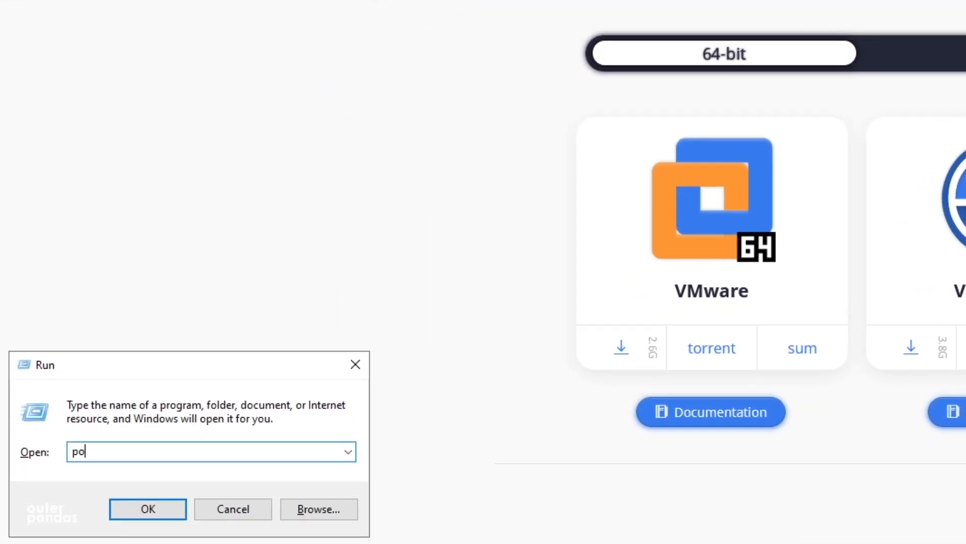
{"action": "type", "text": "wershell"}
{"action": "key", "text": "Return"}
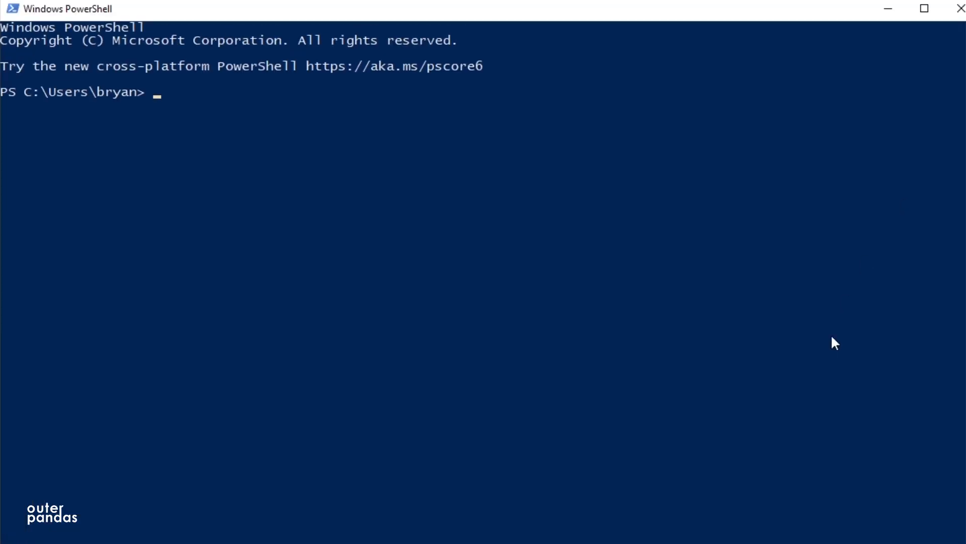
{"action": "type", "text": "systeminfo |"}
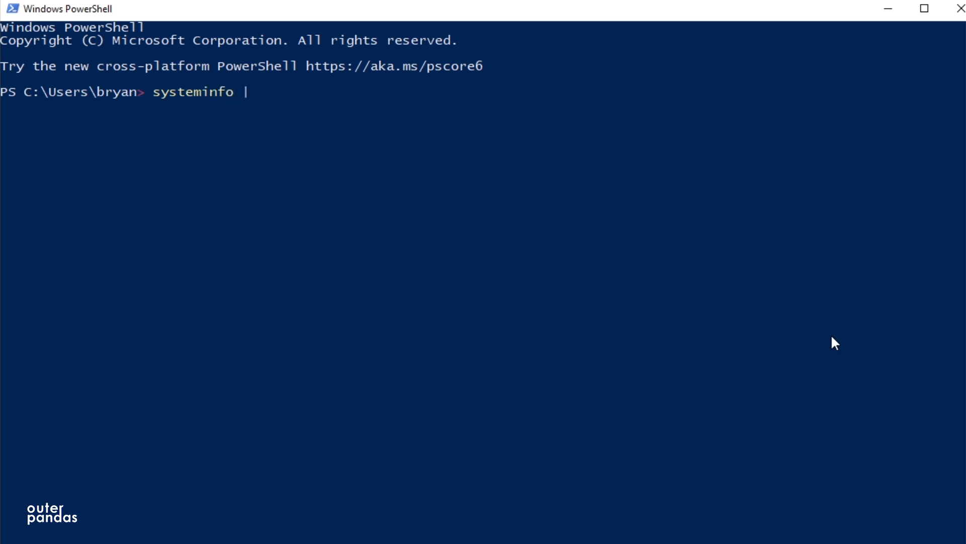
{"action": "type", "text": " find \"System Type"}
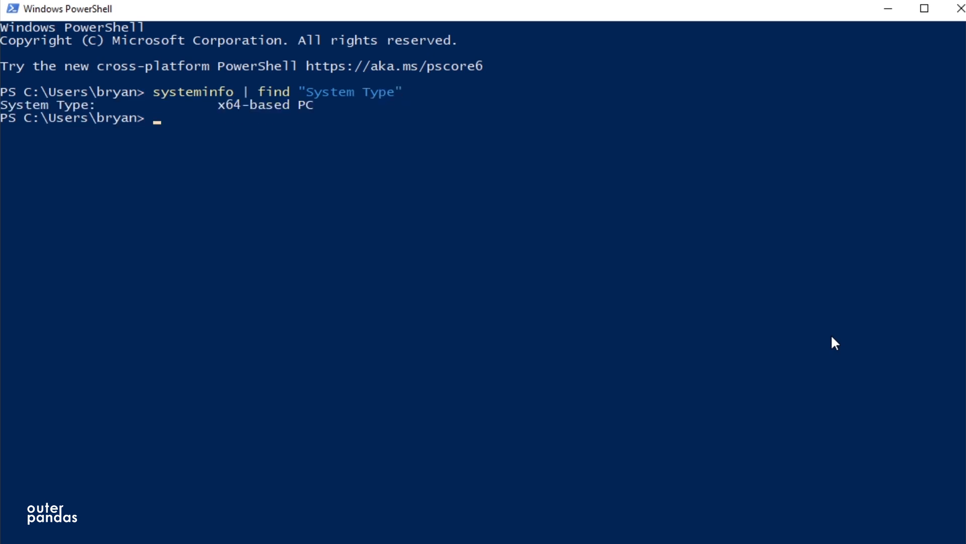
{"action": "double_click", "coordinate": [258, 116]}
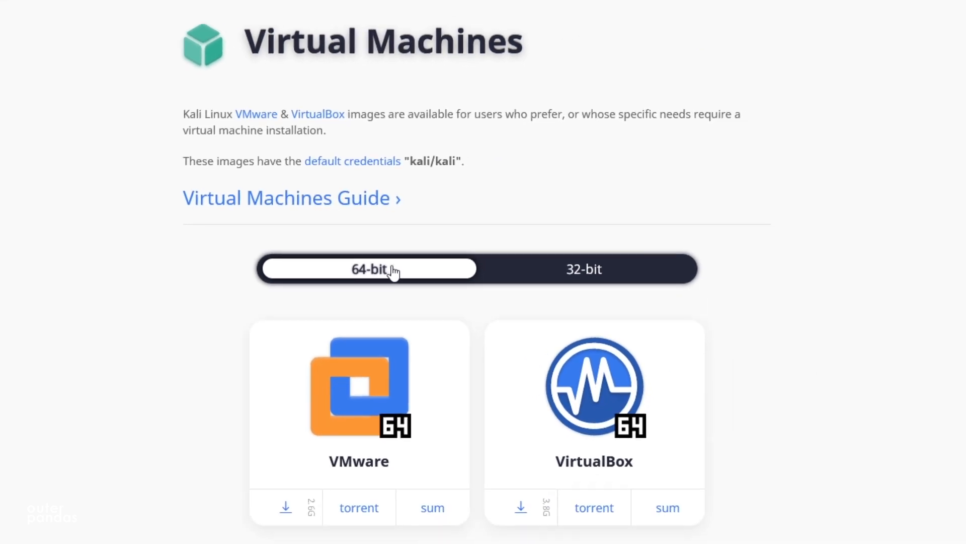
- Download the 64-bit VirtualBox image kali-linux-2021.2-virtualbox-amd64.ova, saving the file, and minimize Firefox
{"action": "left_click", "coordinate": [522, 507]}
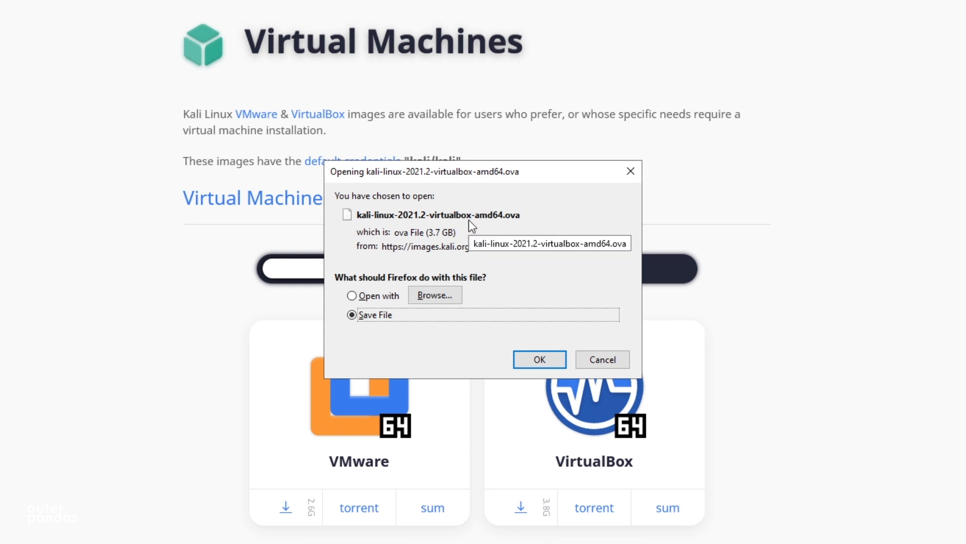
{"action": "left_click", "coordinate": [539, 359]}
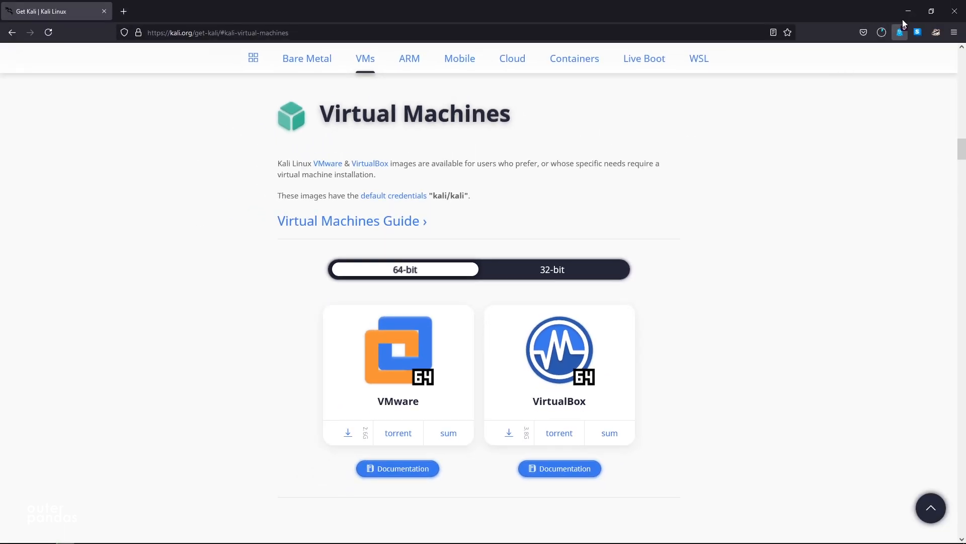
{"action": "left_click", "coordinate": [908, 12]}
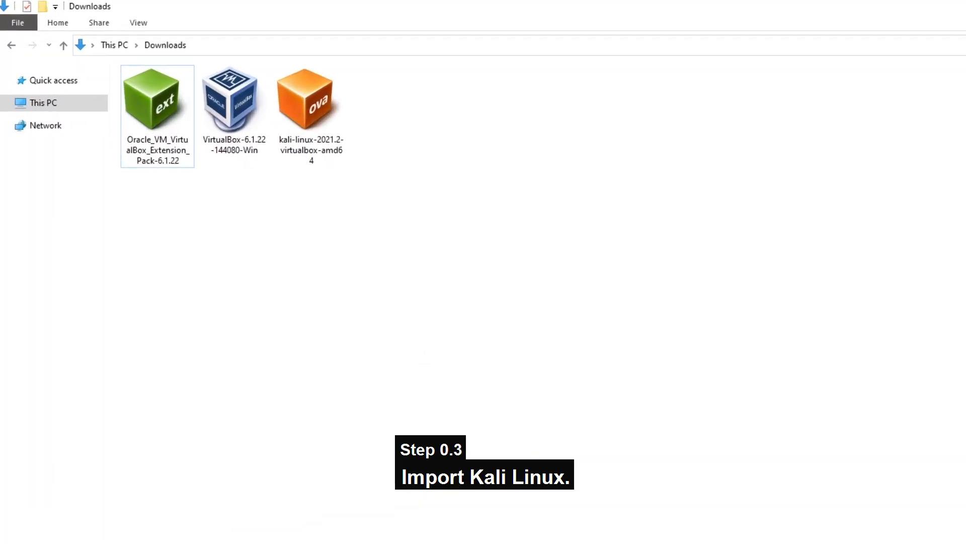
- Switch to VirtualBox Manager and choose kali-linux-2021.2-virtualbox-amd64 from Downloads as the appliance to import from the local file system
{"action": "left_click", "coordinate": [327, 164]}
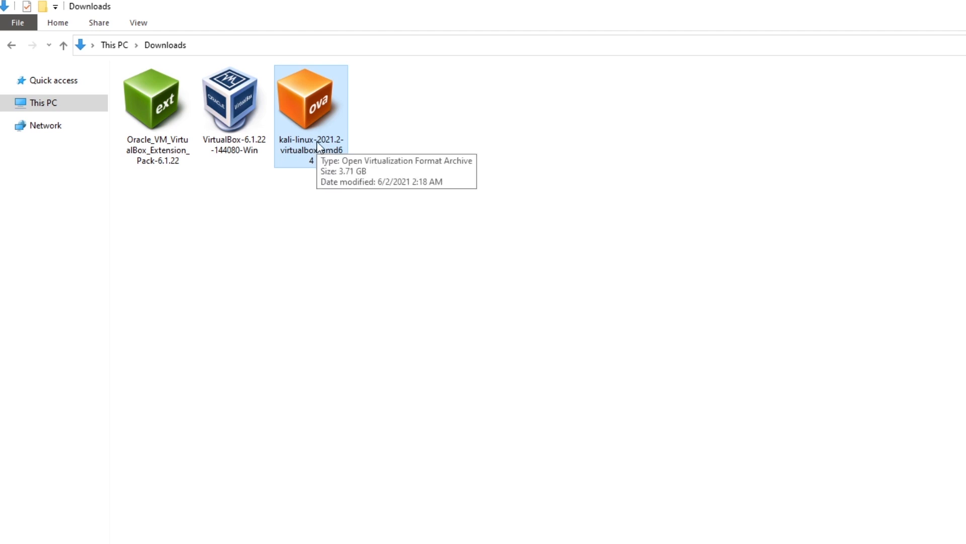
{"action": "key", "text": "alt+Tab"}
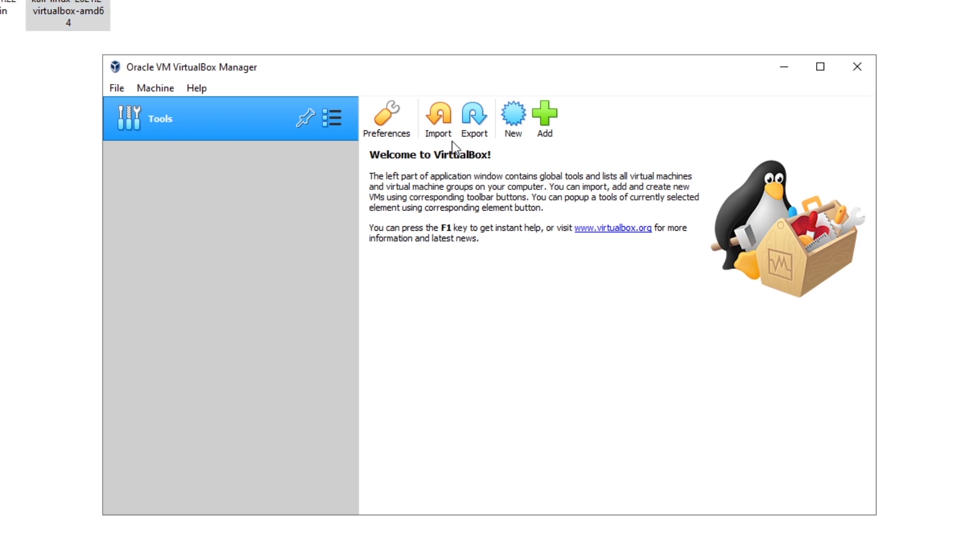
{"action": "left_click", "coordinate": [437, 131]}
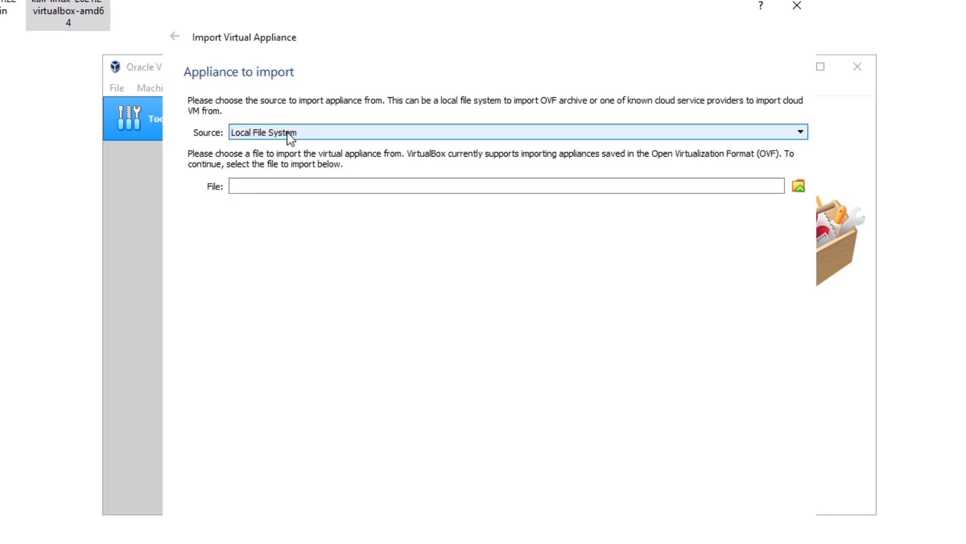
{"action": "left_click", "coordinate": [799, 187]}
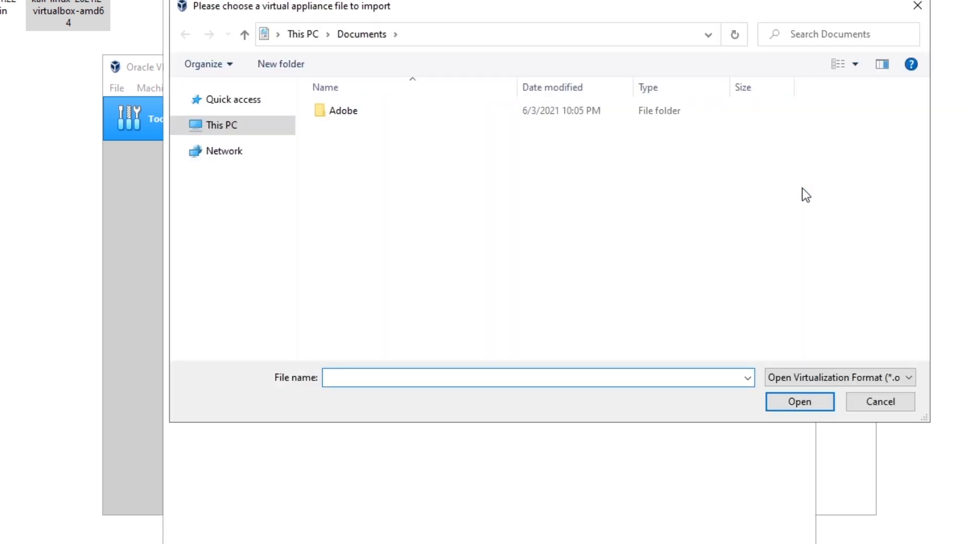
{"action": "left_click", "coordinate": [309, 34]}
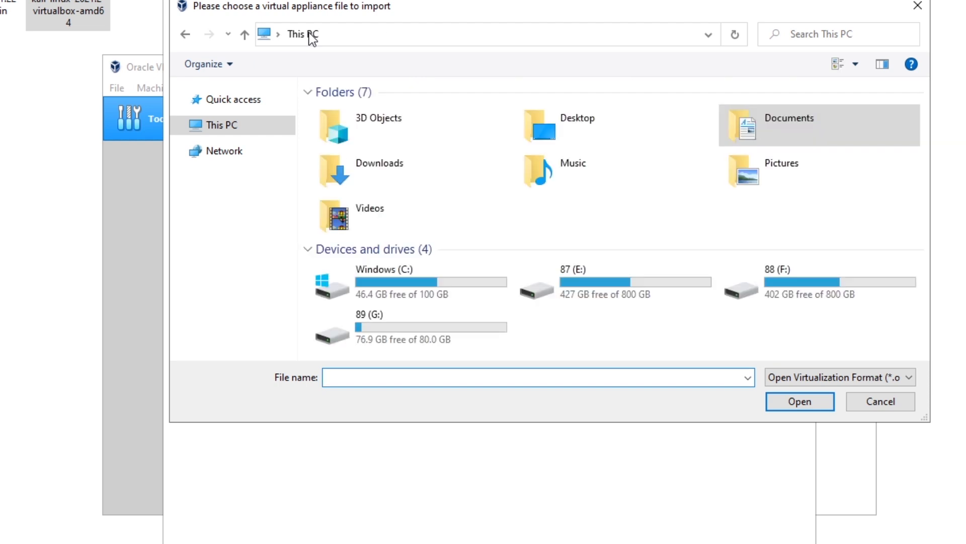
{"action": "double_click", "coordinate": [357, 159]}
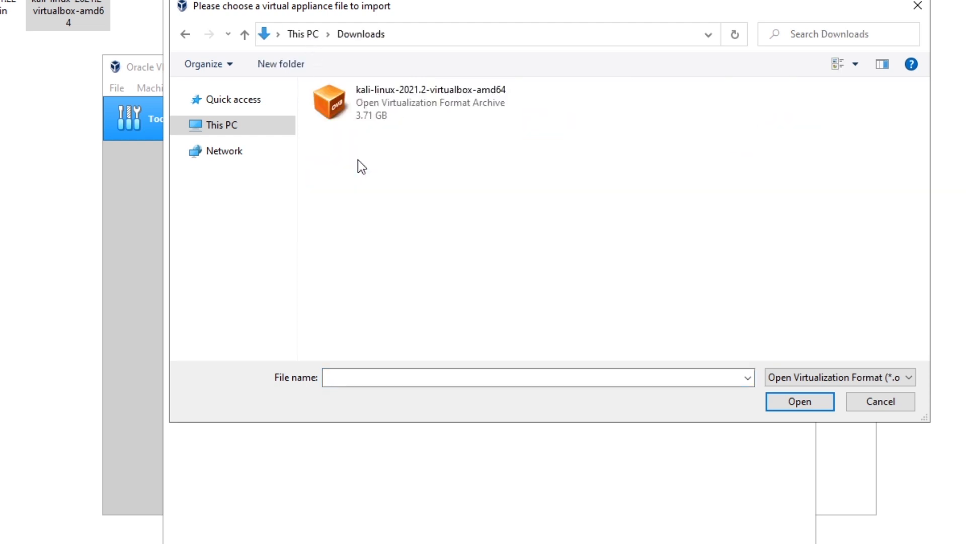
{"action": "left_click", "coordinate": [371, 99]}
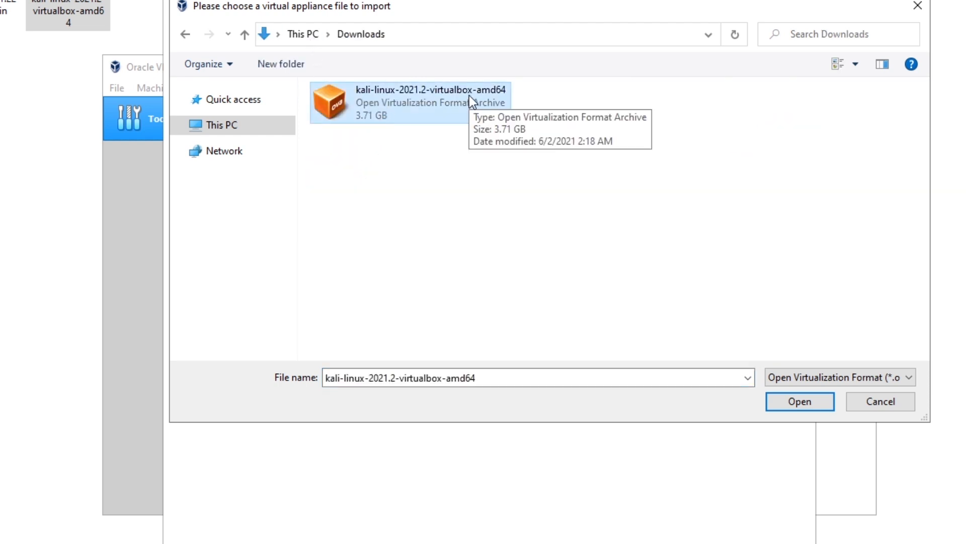
{"action": "left_click", "coordinate": [791, 402]}
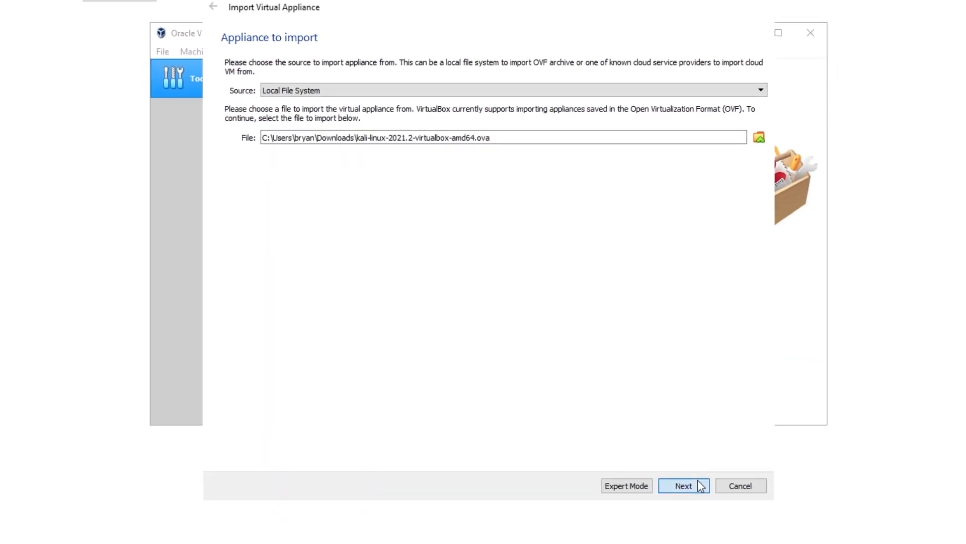
- Review the suggested appliance settings and import the Kali Linux virtual machine with them unchanged
{"action": "left_click", "coordinate": [683, 485]}
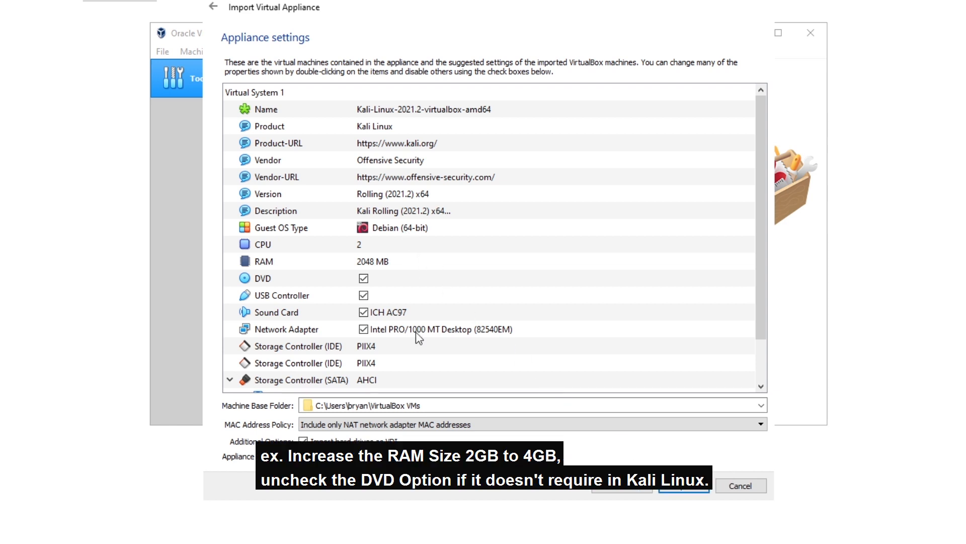
{"action": "scroll", "coordinate": [416, 337], "scroll_direction": "down", "scroll_amount": 1}
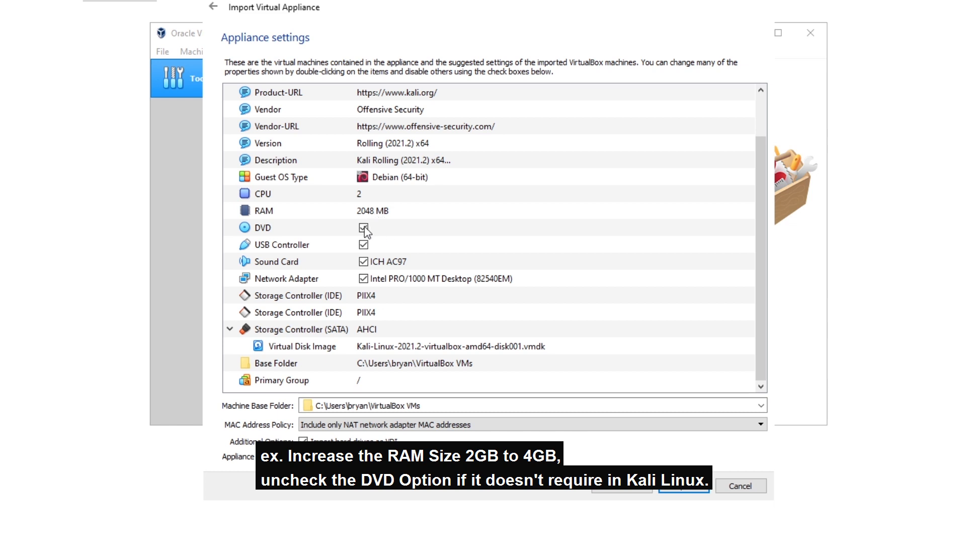
{"action": "left_click", "coordinate": [698, 479]}
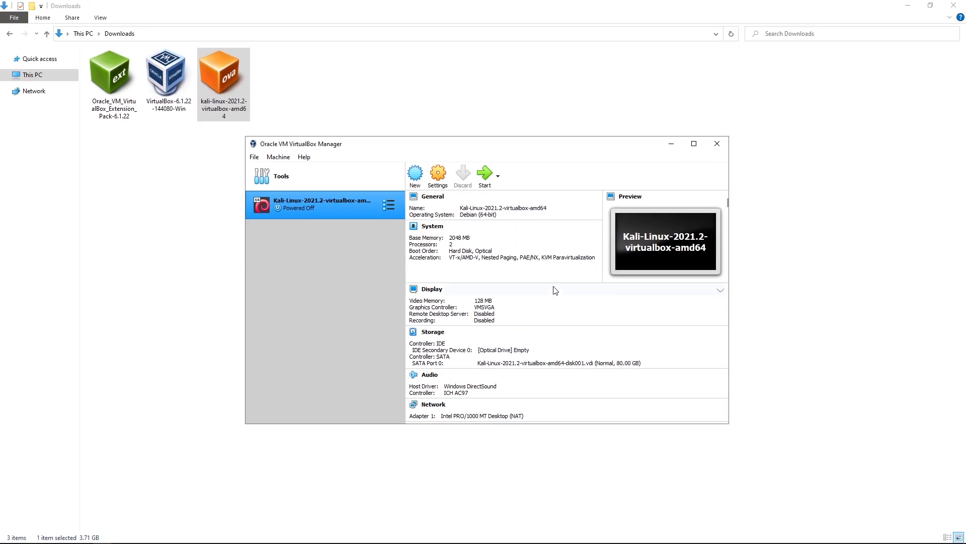
- Maximize VirtualBox Manager, boot the Kali-Linux-2021.2-virtualbox-amd64 machine into Kali GNU/Linux, and dismiss the keyboard capture and mouse integration notices
{"action": "left_click", "coordinate": [694, 143]}
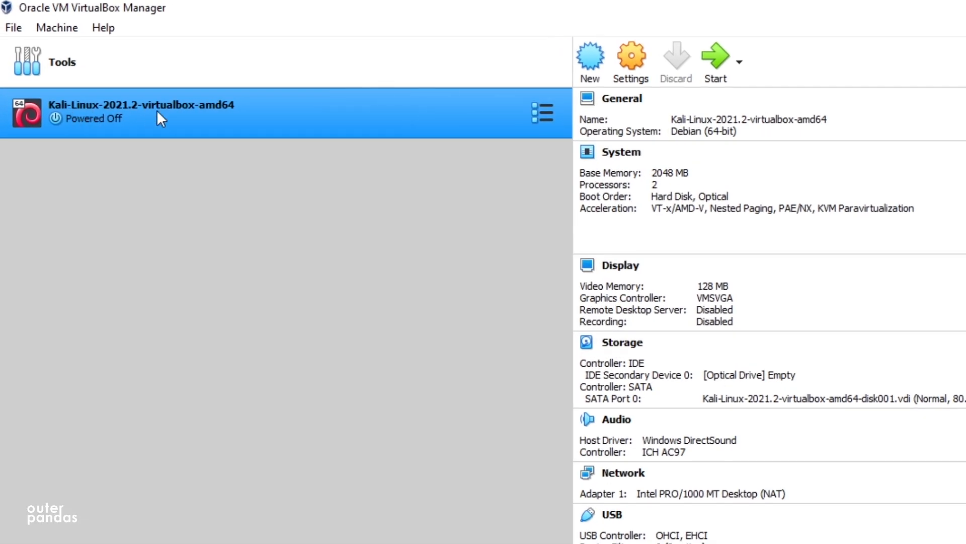
{"action": "left_click", "coordinate": [710, 64]}
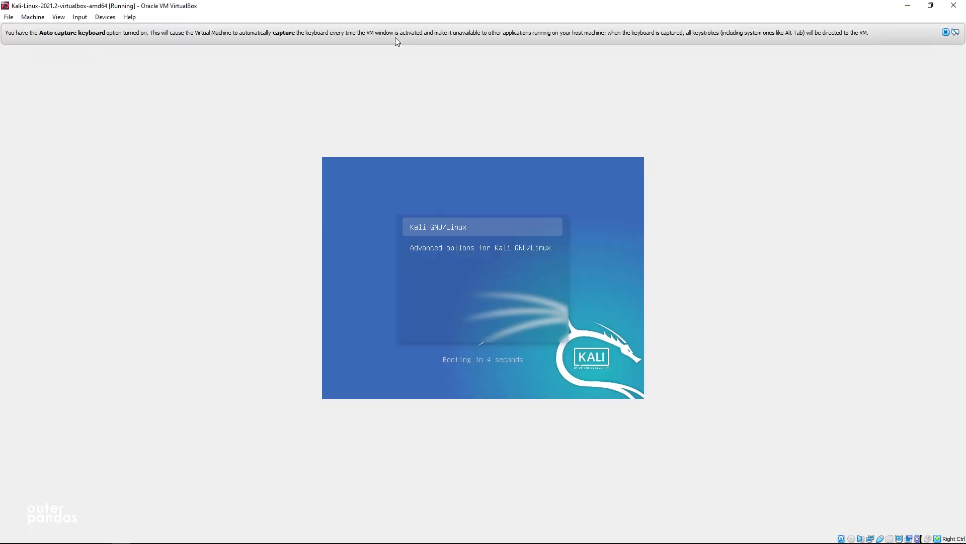
{"action": "key", "text": "Return"}
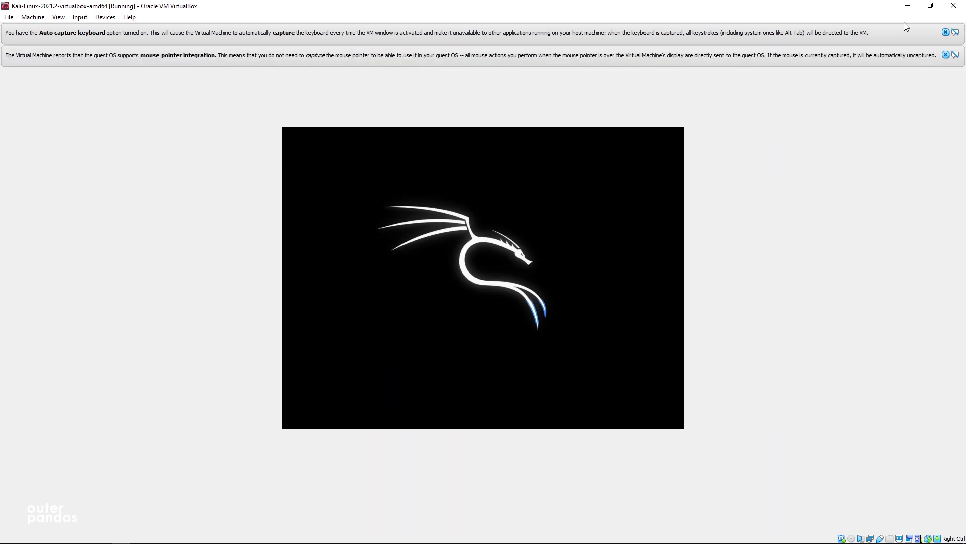
{"action": "left_click", "coordinate": [955, 33]}
{"action": "left_click", "coordinate": [955, 33]}
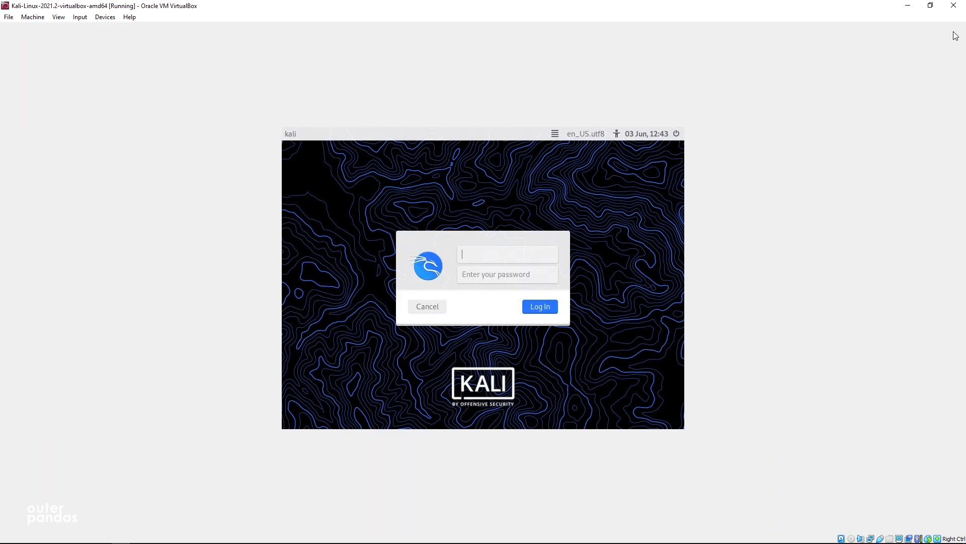
- Log in to Kali Linux with the username kali and the account password
{"action": "type", "text": "kali"}
{"action": "key", "text": "Return"}
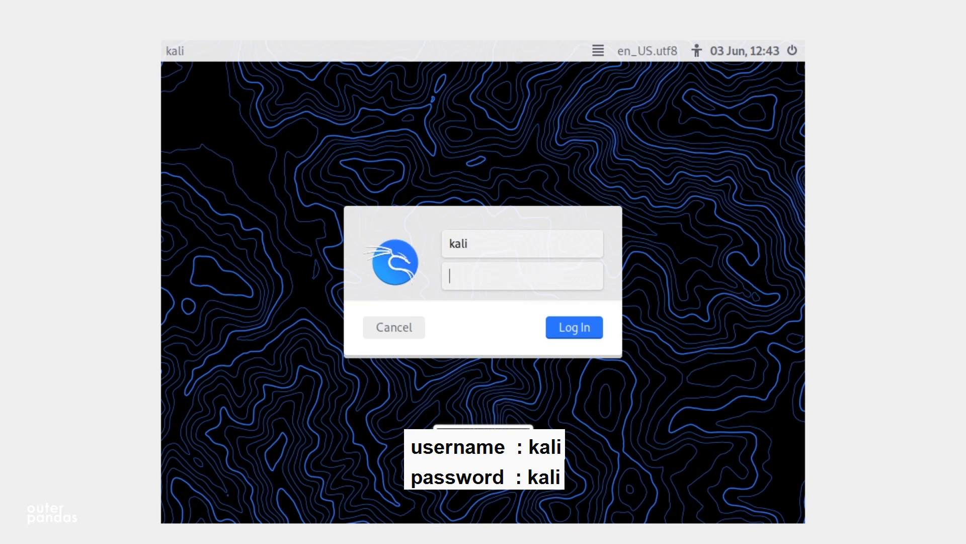
{"action": "type", "text": "ka"}
{"action": "left_click", "coordinate": [578, 327]}
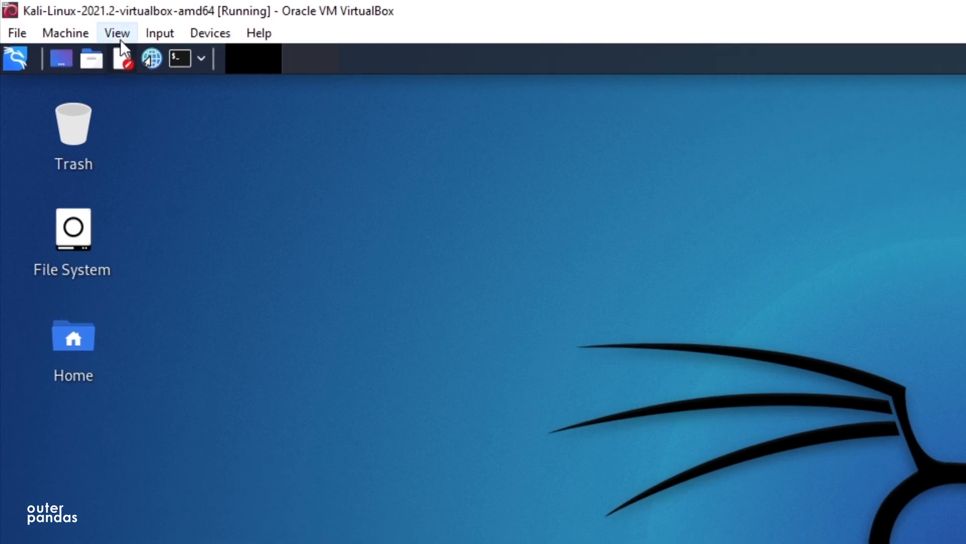
- Switch the Kali Linux virtual machine window to full-screen mode and accept the switch
{"action": "left_click", "coordinate": [59, 17]}
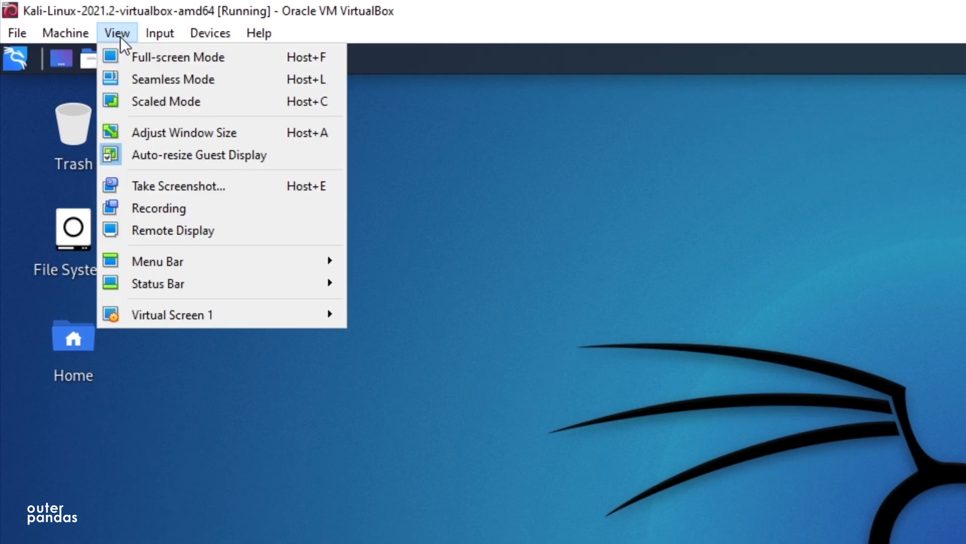
{"action": "left_click", "coordinate": [140, 53]}
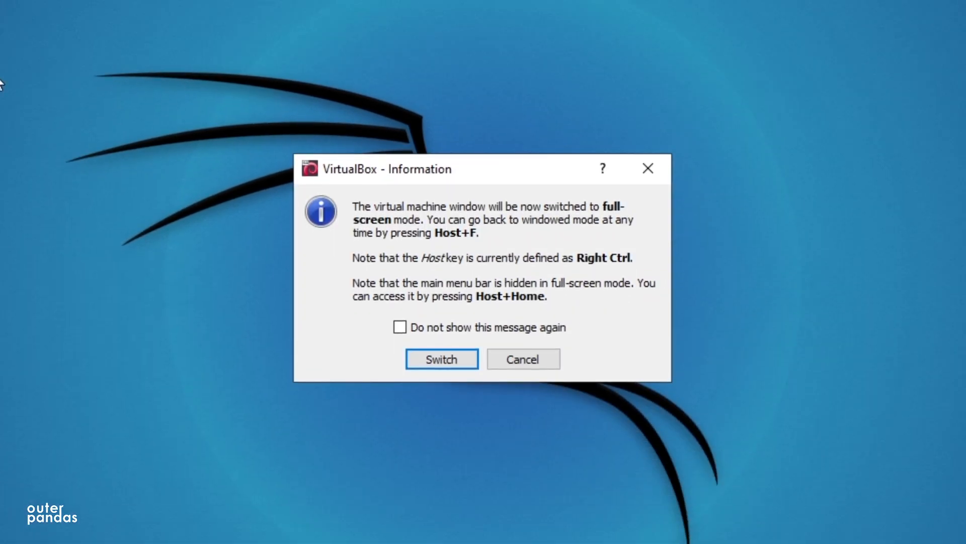
{"action": "left_click", "coordinate": [440, 358]}
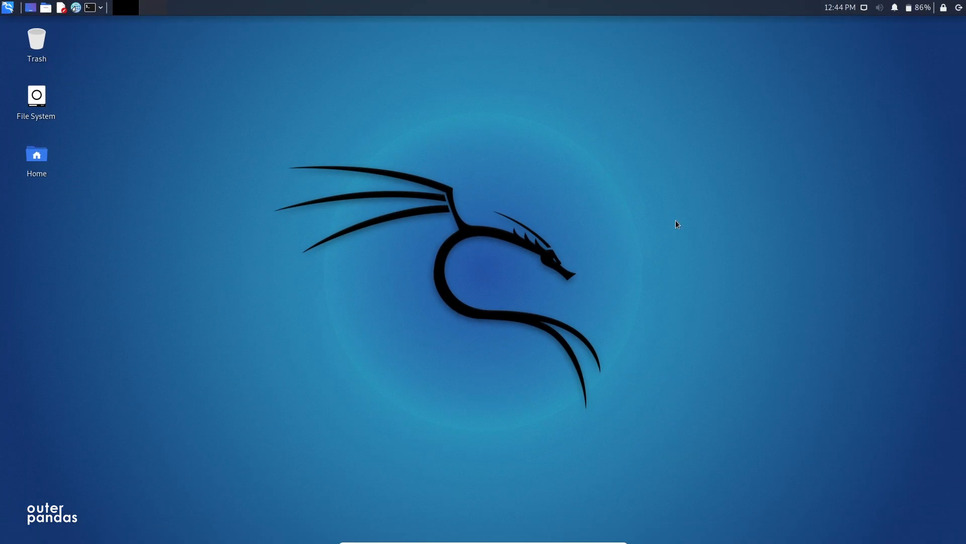
- Shut down Kali Linux through its session log-out options
{"action": "left_click", "coordinate": [959, 8]}
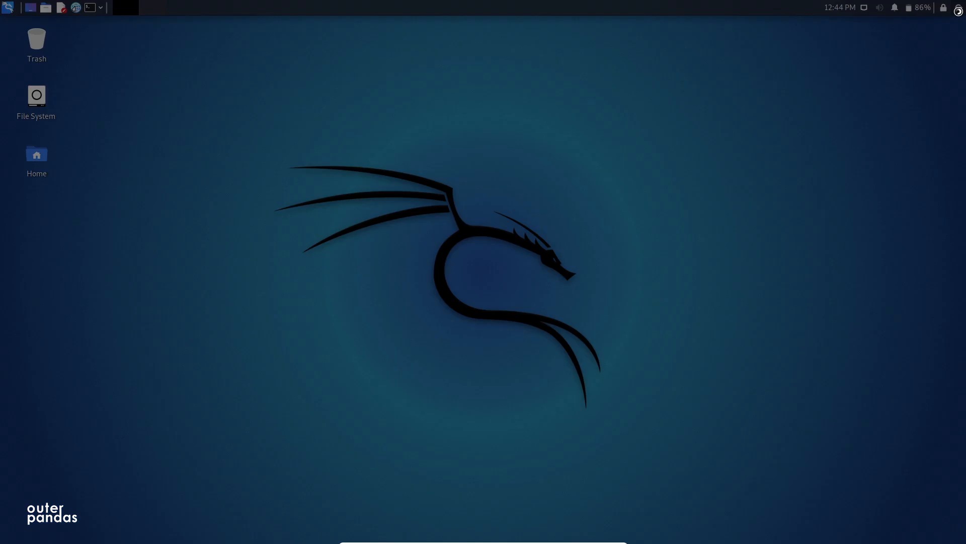
{"action": "left_click", "coordinate": [576, 241]}
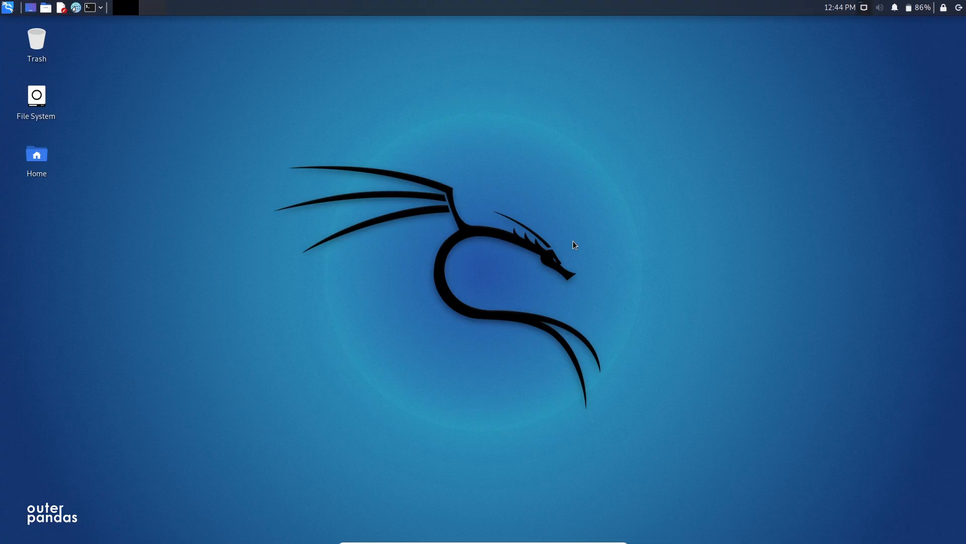